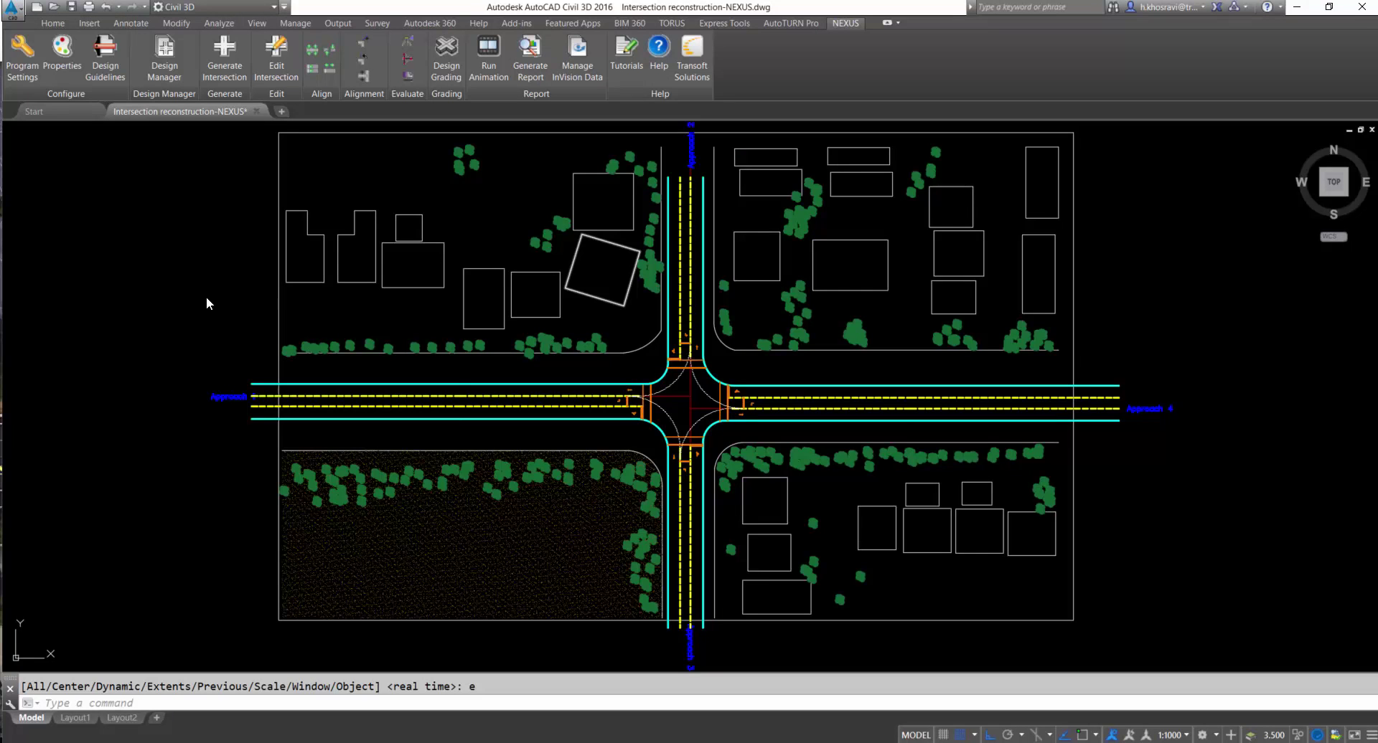
# Keep feet as the drawing units in NEXUS Program Settings.
pyautogui.click(22, 57)
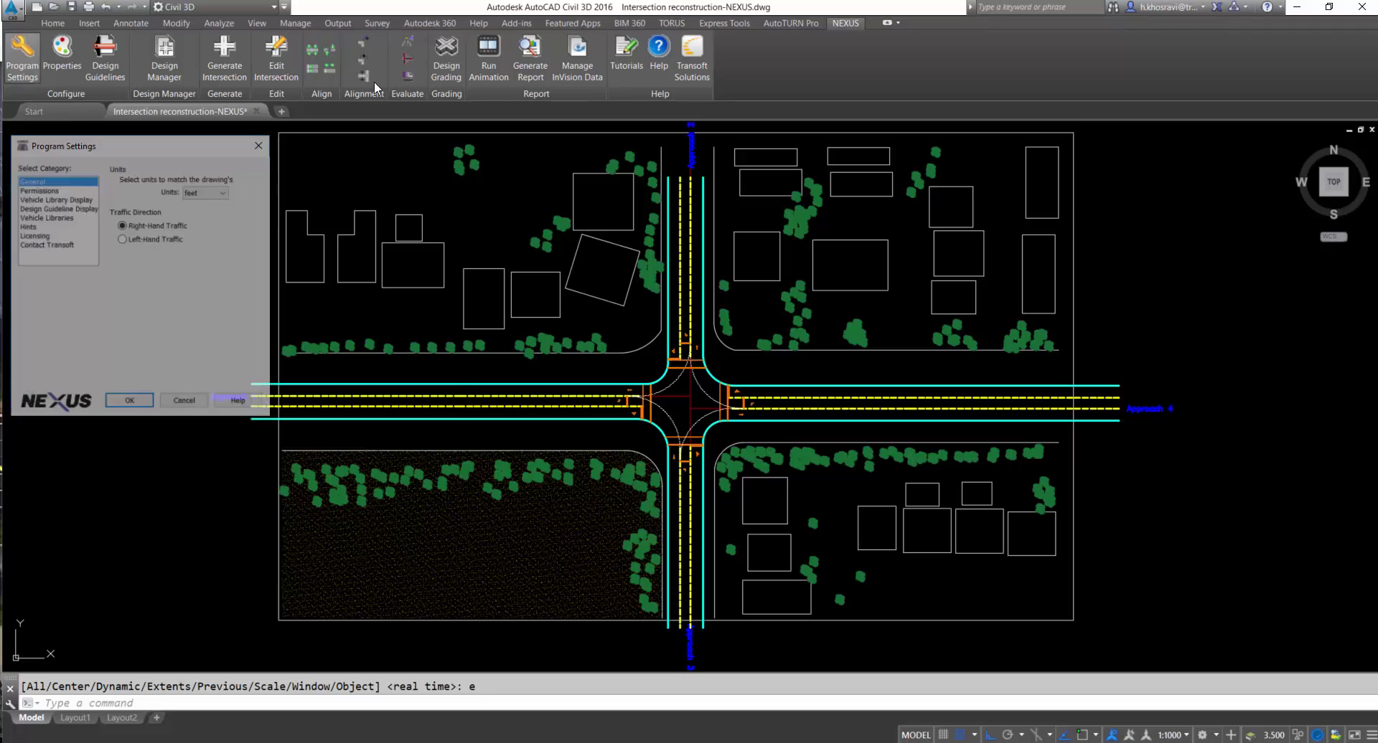
pyautogui.click(205, 191)
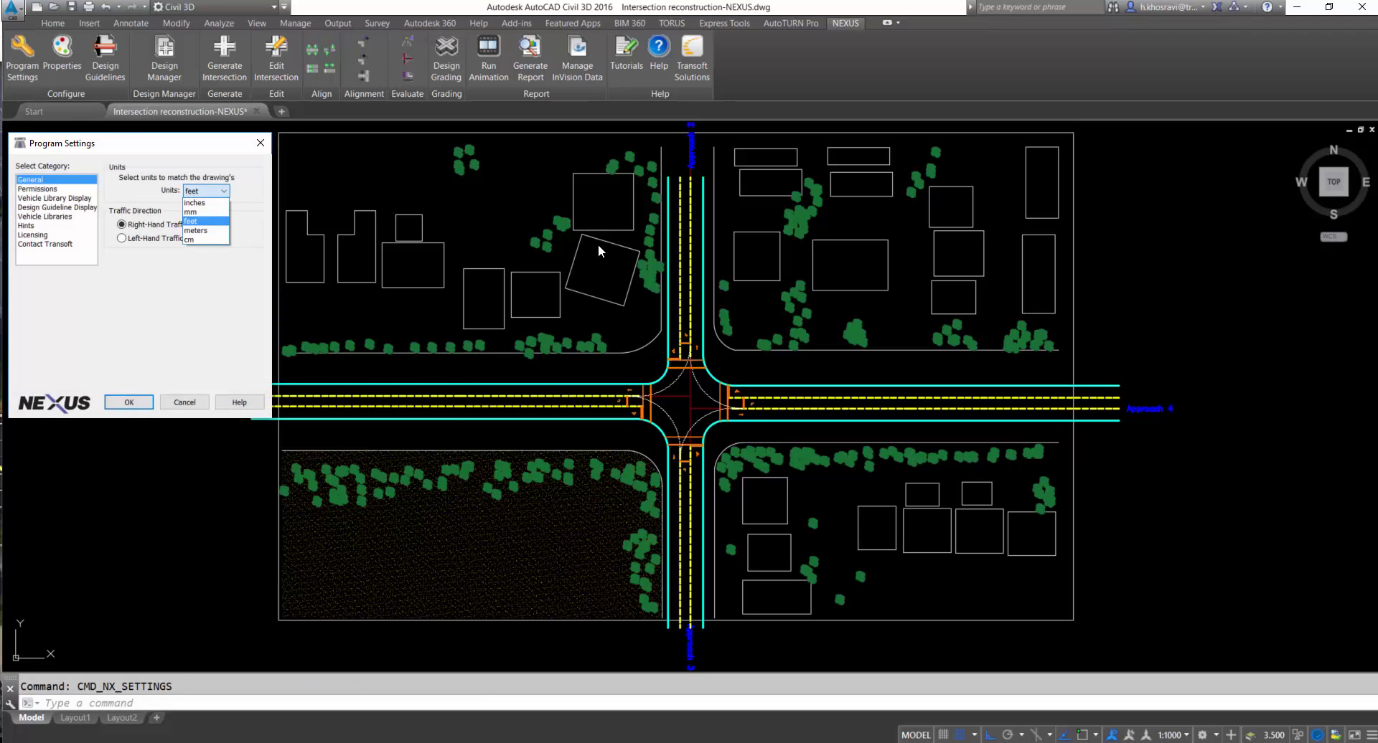
pyautogui.click(204, 221)
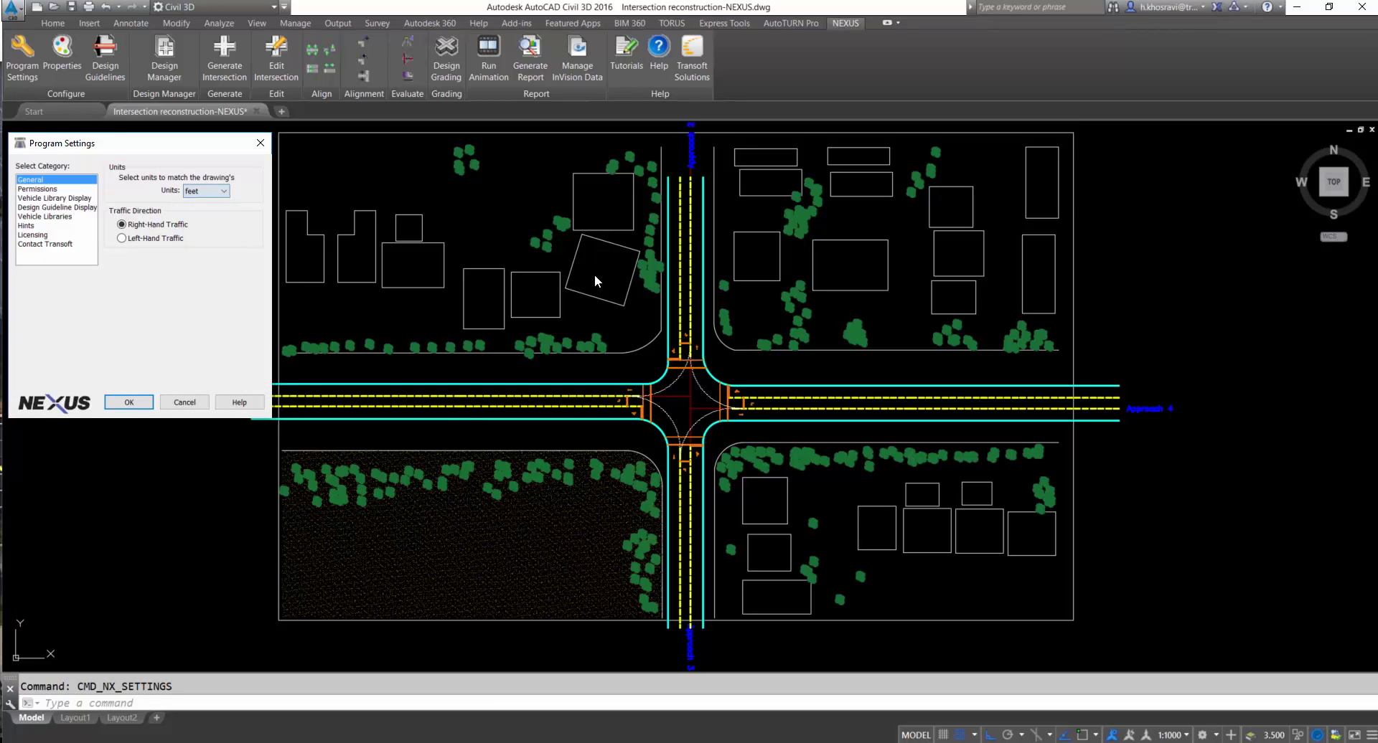
pyautogui.click(129, 402)
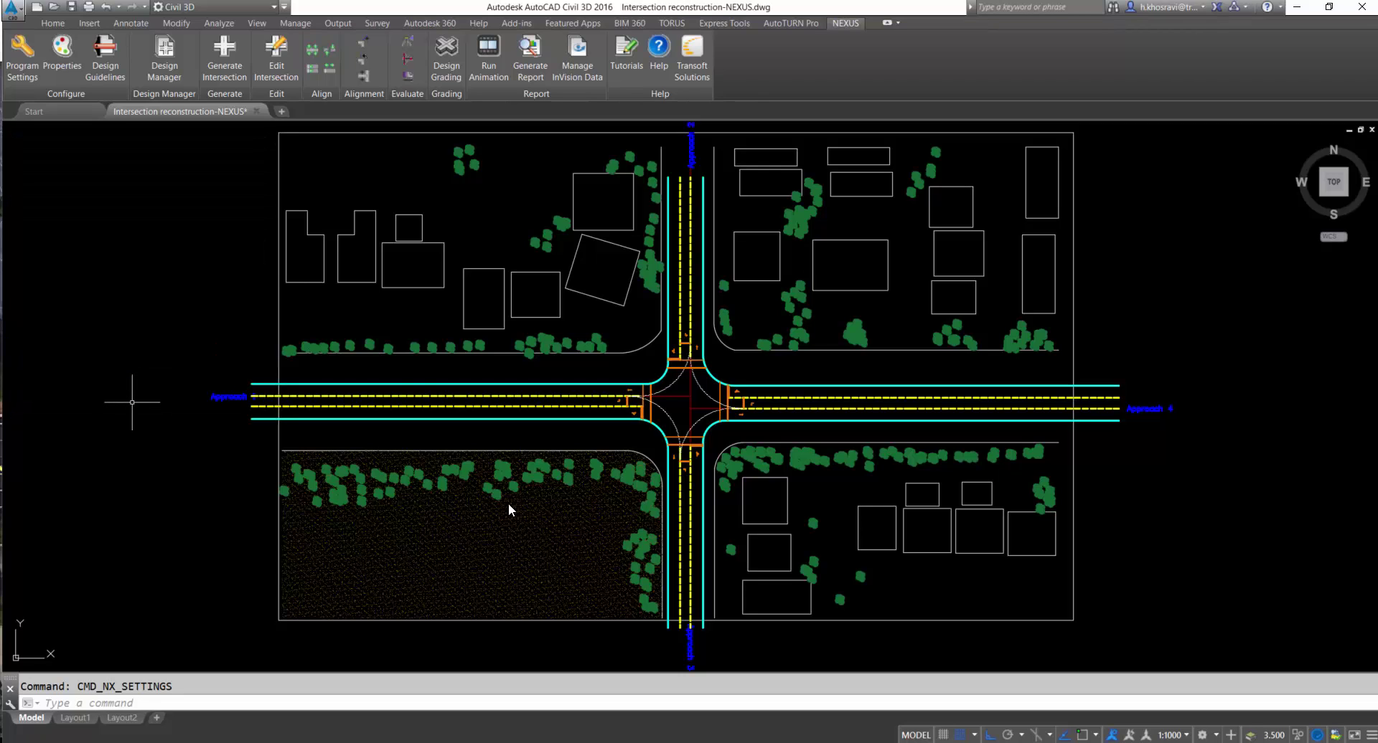
# Zoom to a window around the intersection.
pyautogui.write('z')
pyautogui.press('Return')
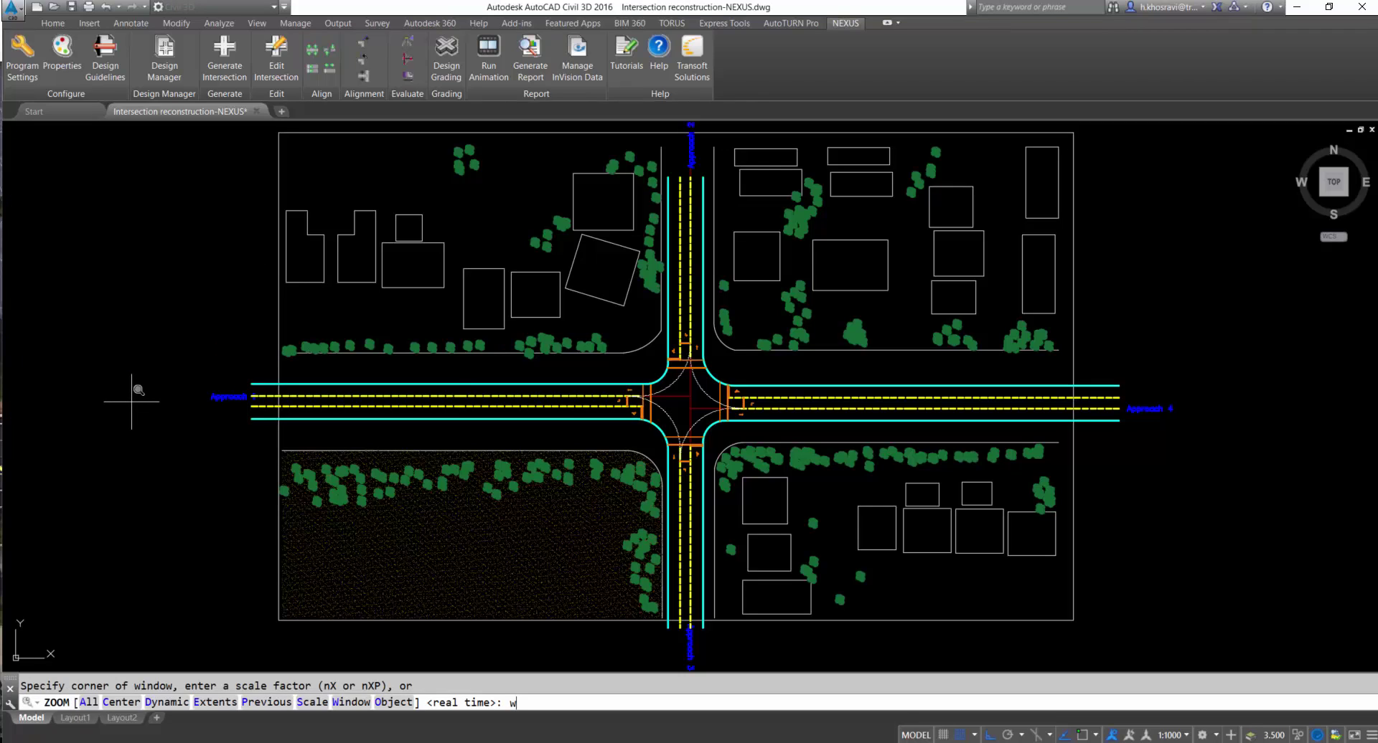
pyautogui.write('w')
pyautogui.press('Return')
pyautogui.click(530, 287)
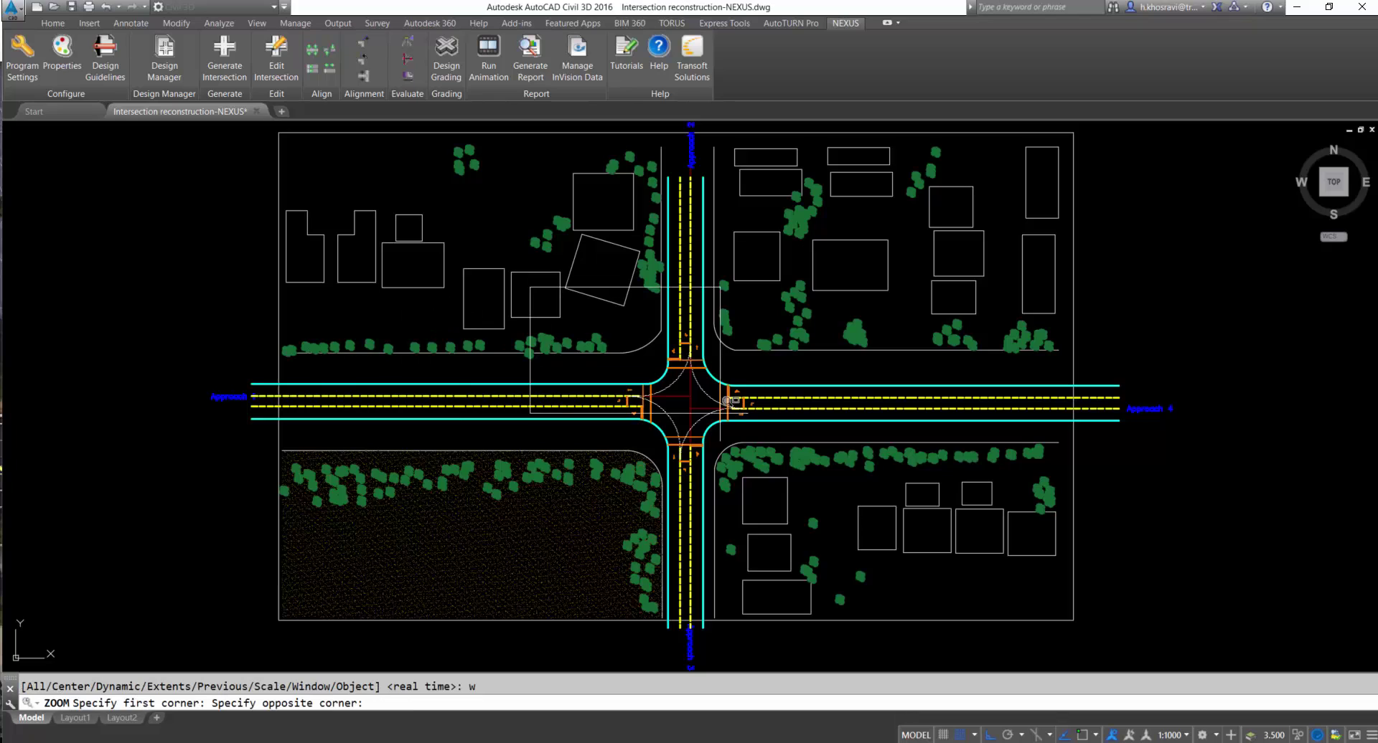
pyautogui.click(825, 494)
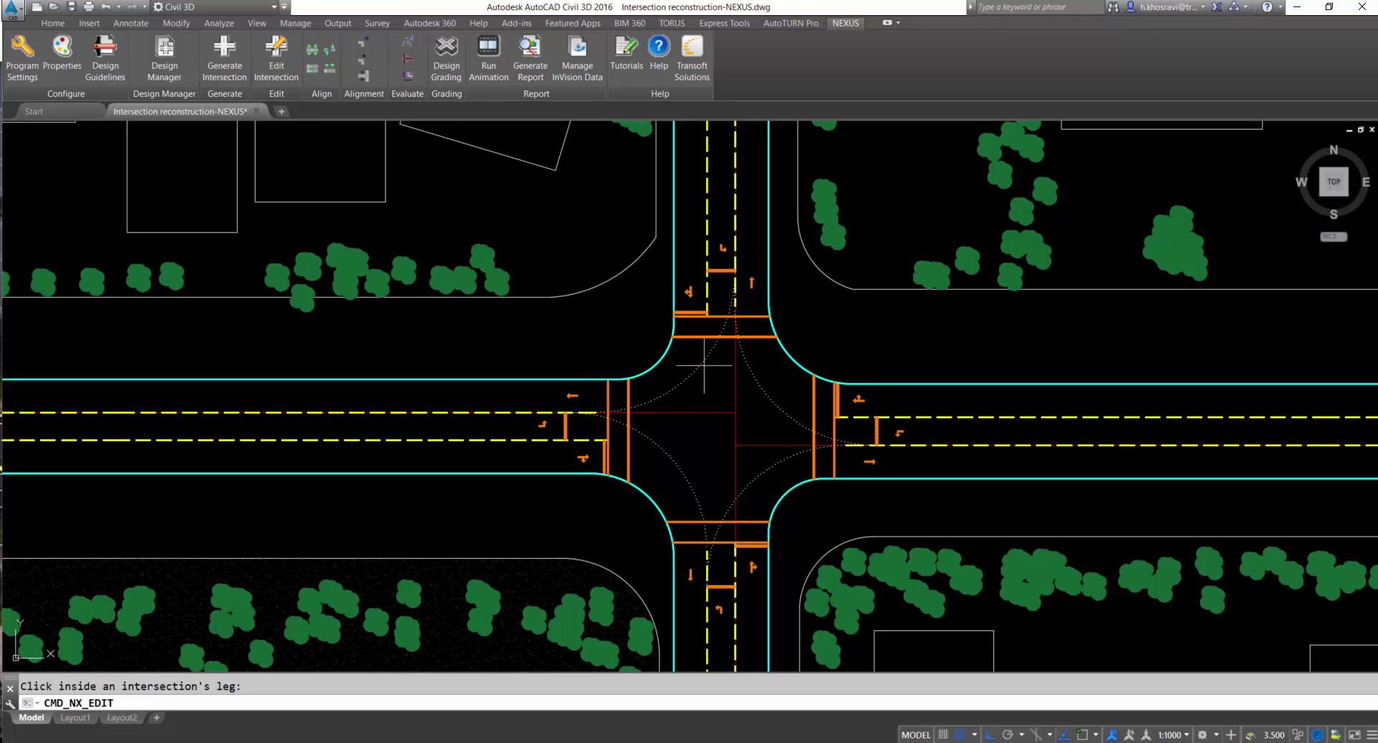
# On the east leg, make lane 3 a through lane and add a right-turn lane beside it.
pyautogui.click(882, 400)
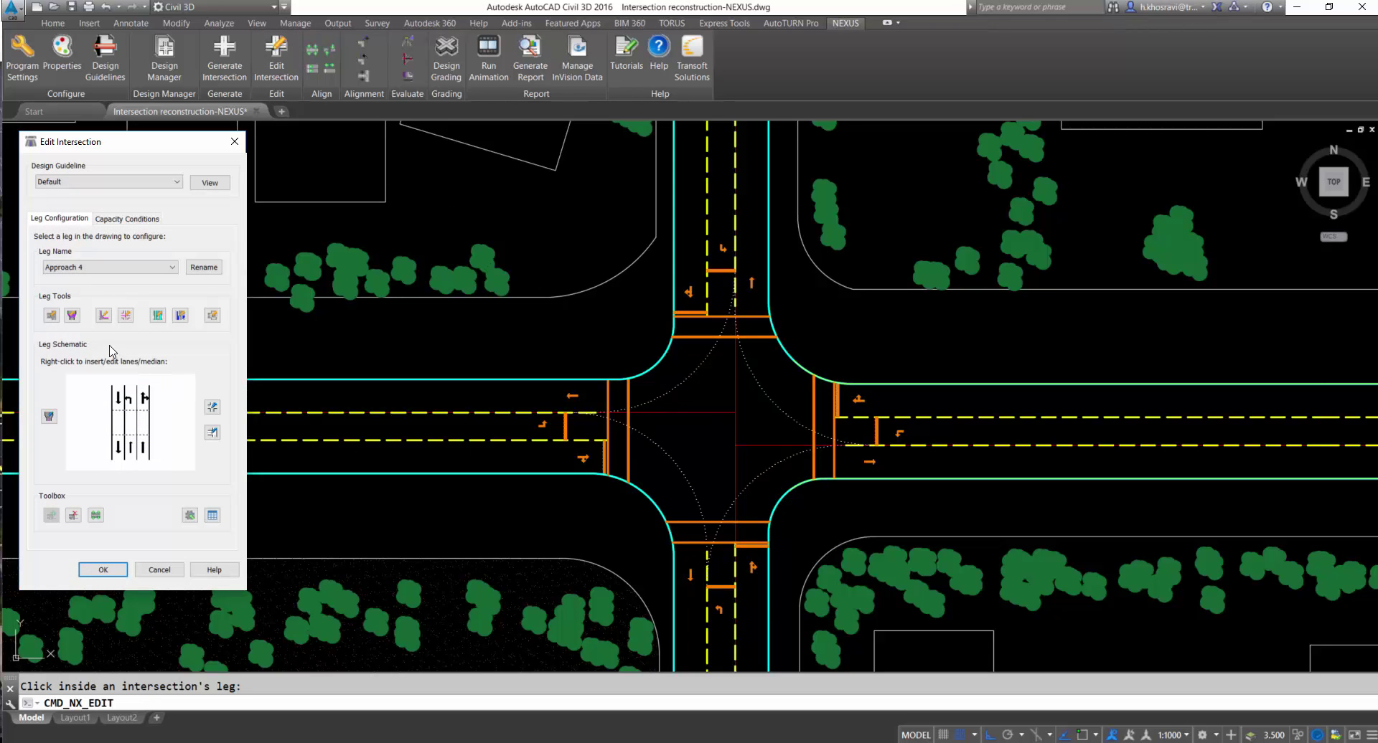
pyautogui.click(51, 315)
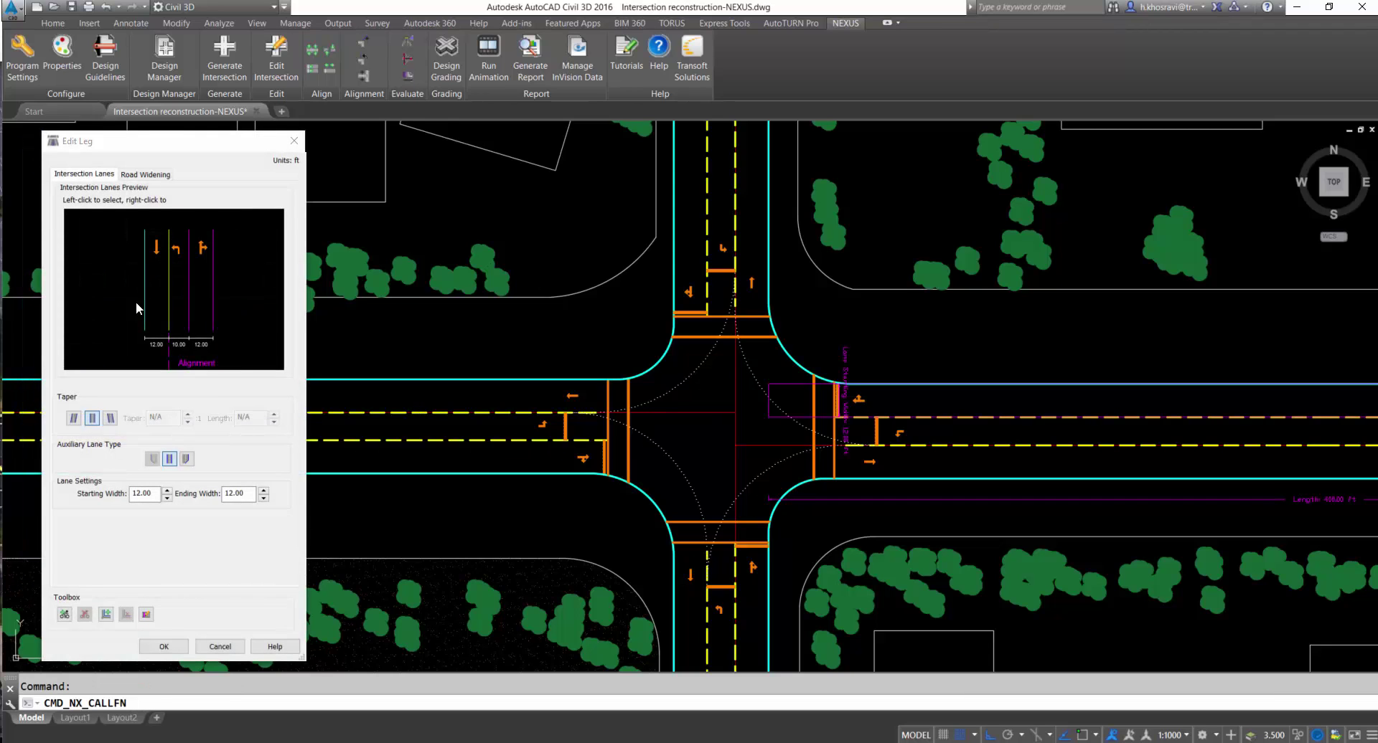
pyautogui.rightClick(208, 282)
pyautogui.click(596, 282)
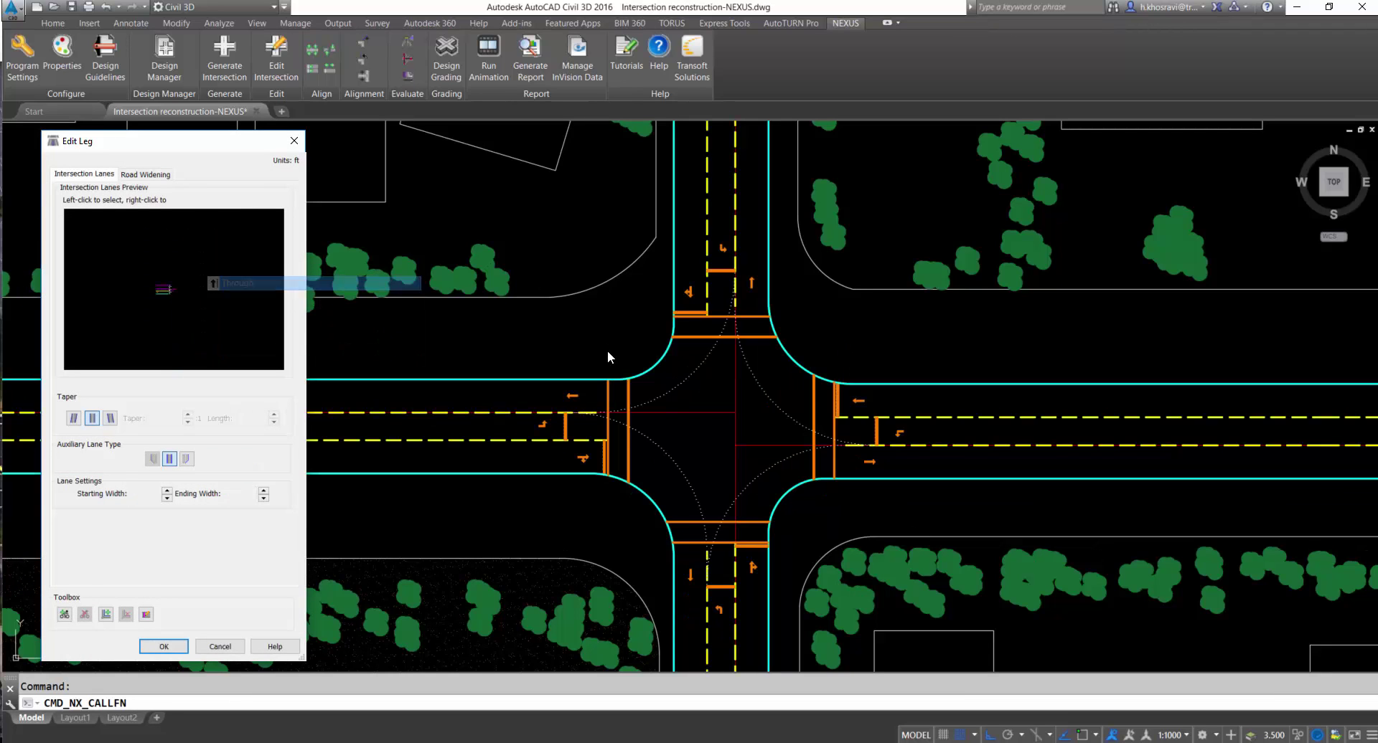
pyautogui.rightClick(200, 264)
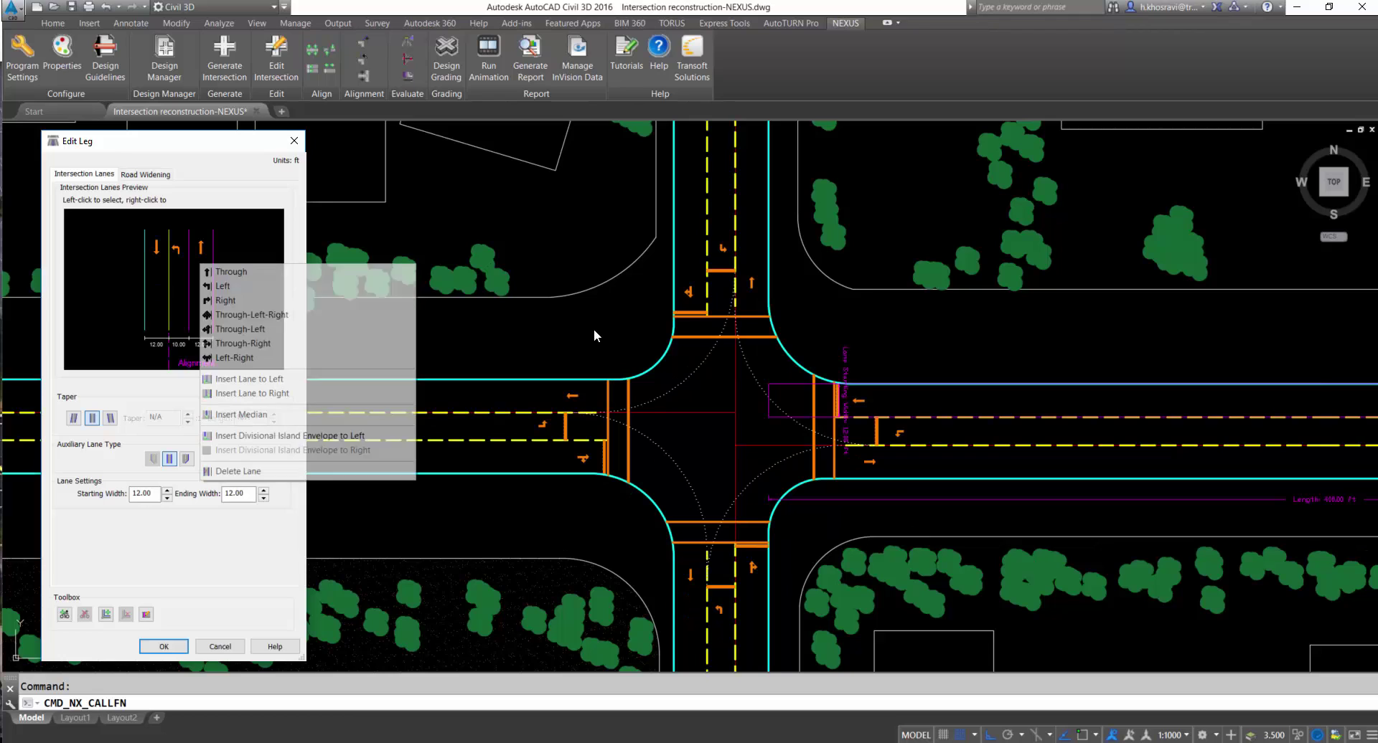
pyautogui.click(215, 393)
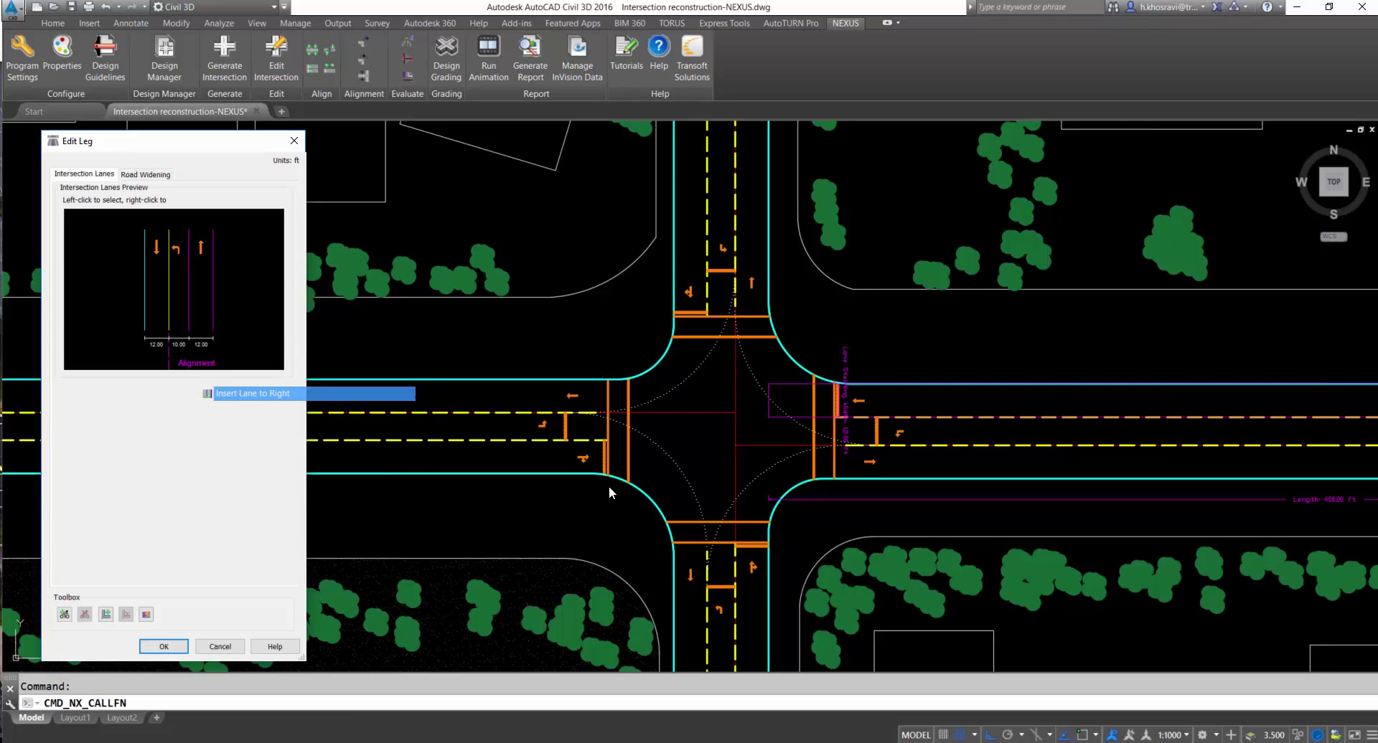
pyautogui.rightClick(223, 266)
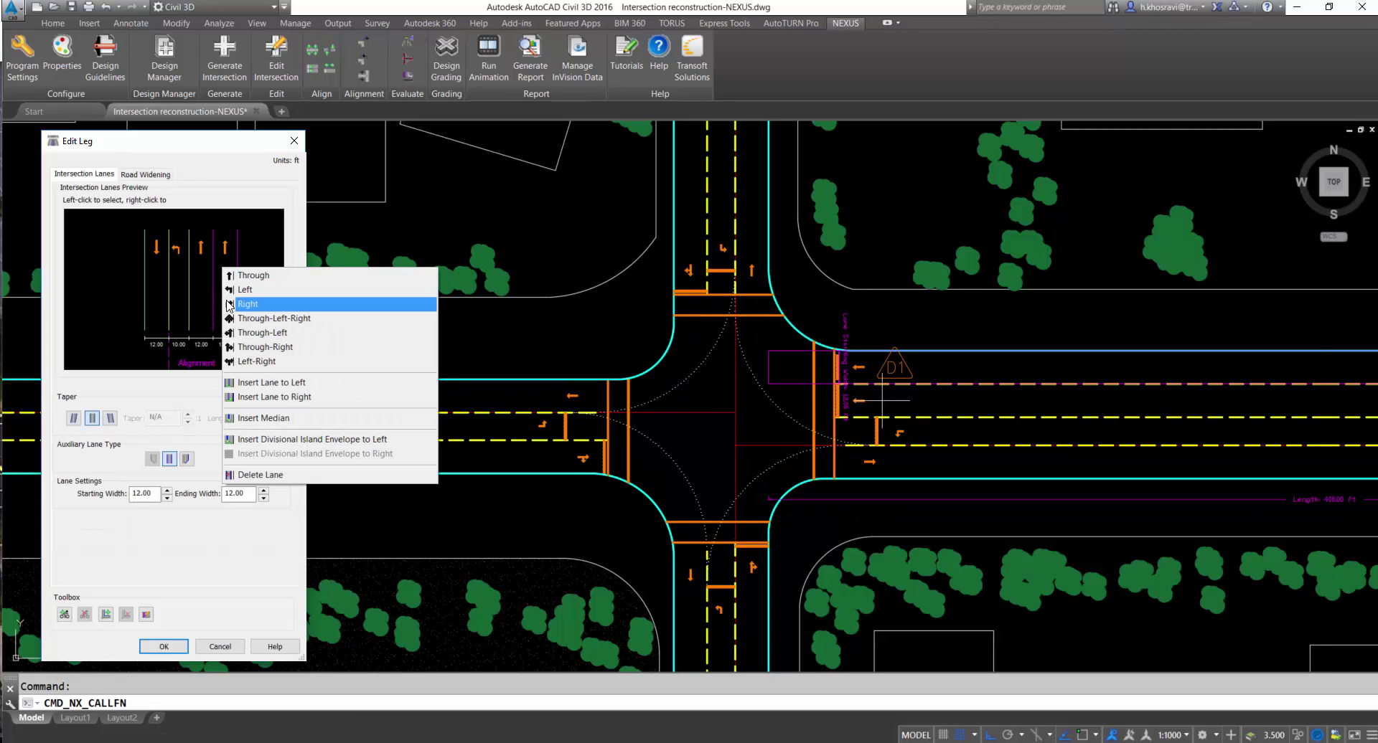
pyautogui.press('Return')
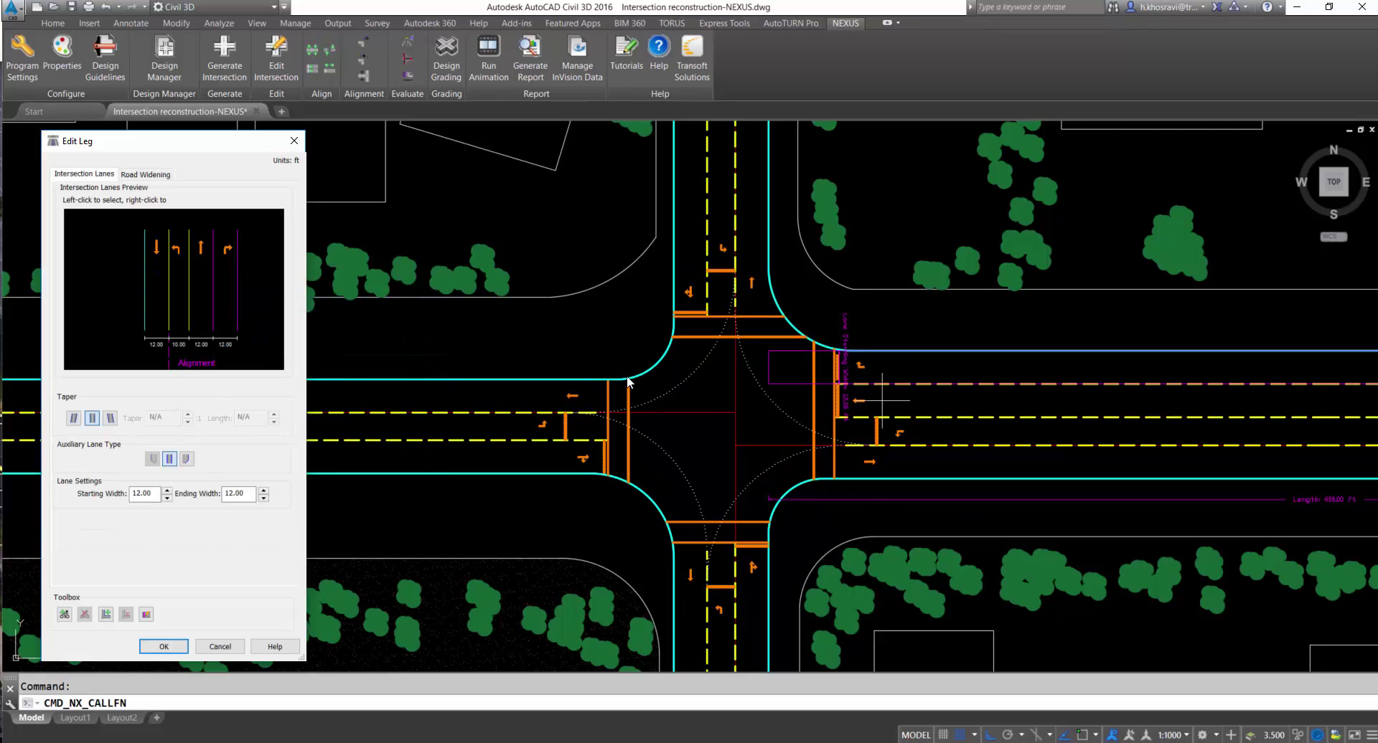
# Set the Approach 4 stop bar length to 12 ft.
pyautogui.click(146, 614)
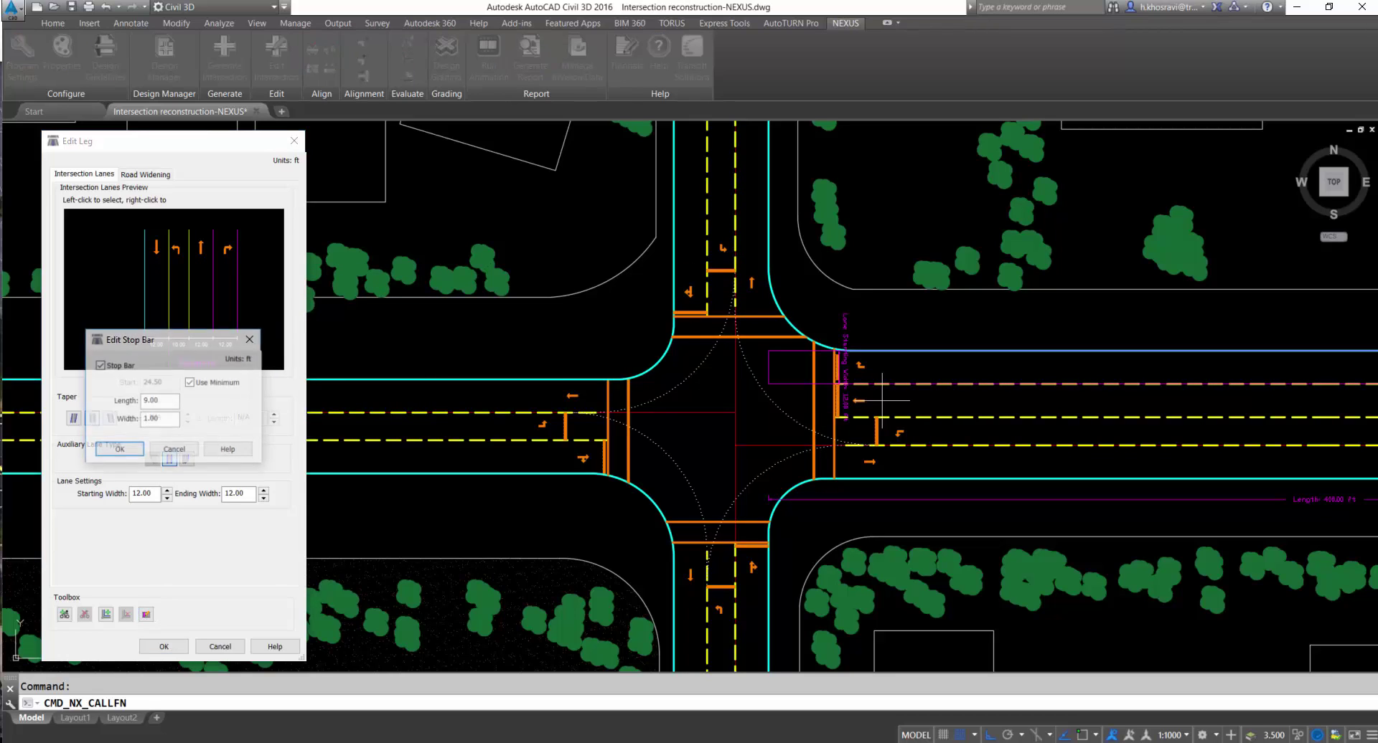
pyautogui.hotkey('shift', 'Tab')
pyautogui.hotkey('shift', 'Tab')
pyautogui.write('1')
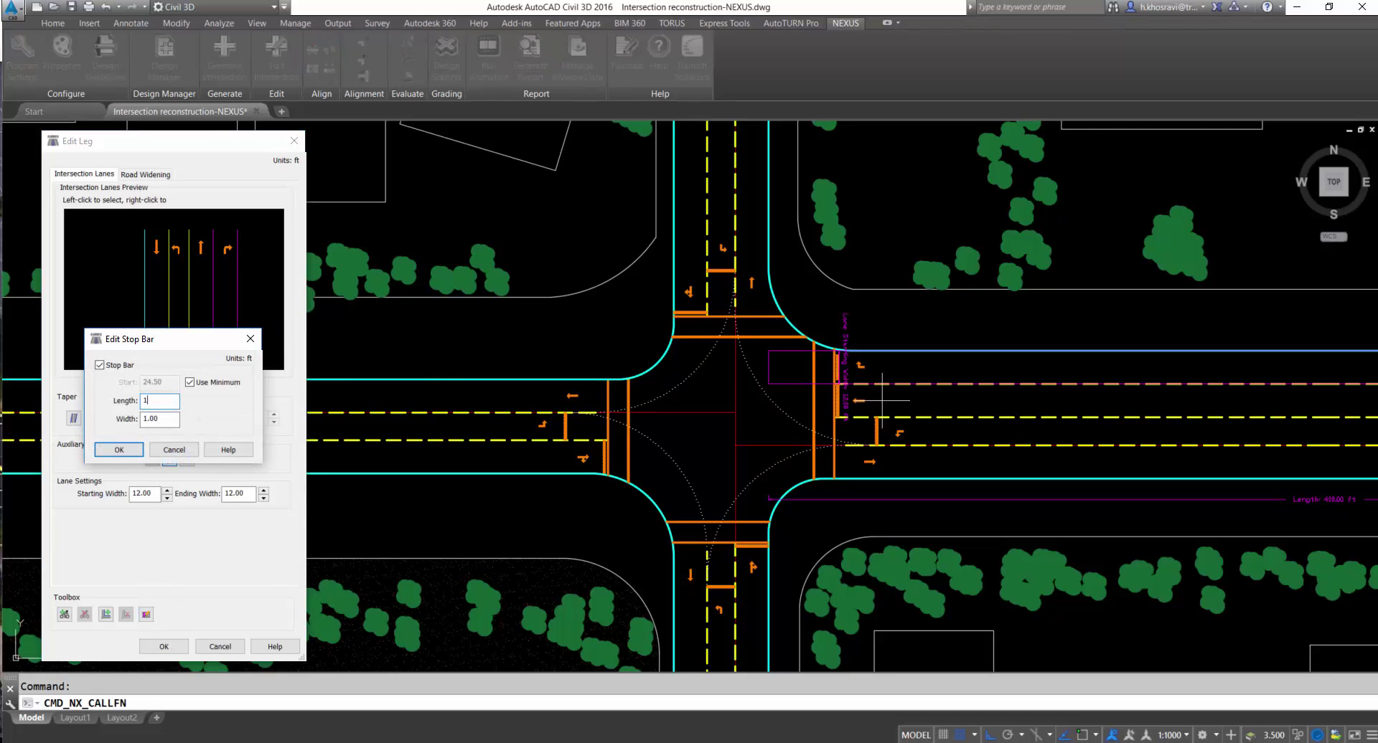
pyautogui.press('Tab')
pyautogui.press('Return')
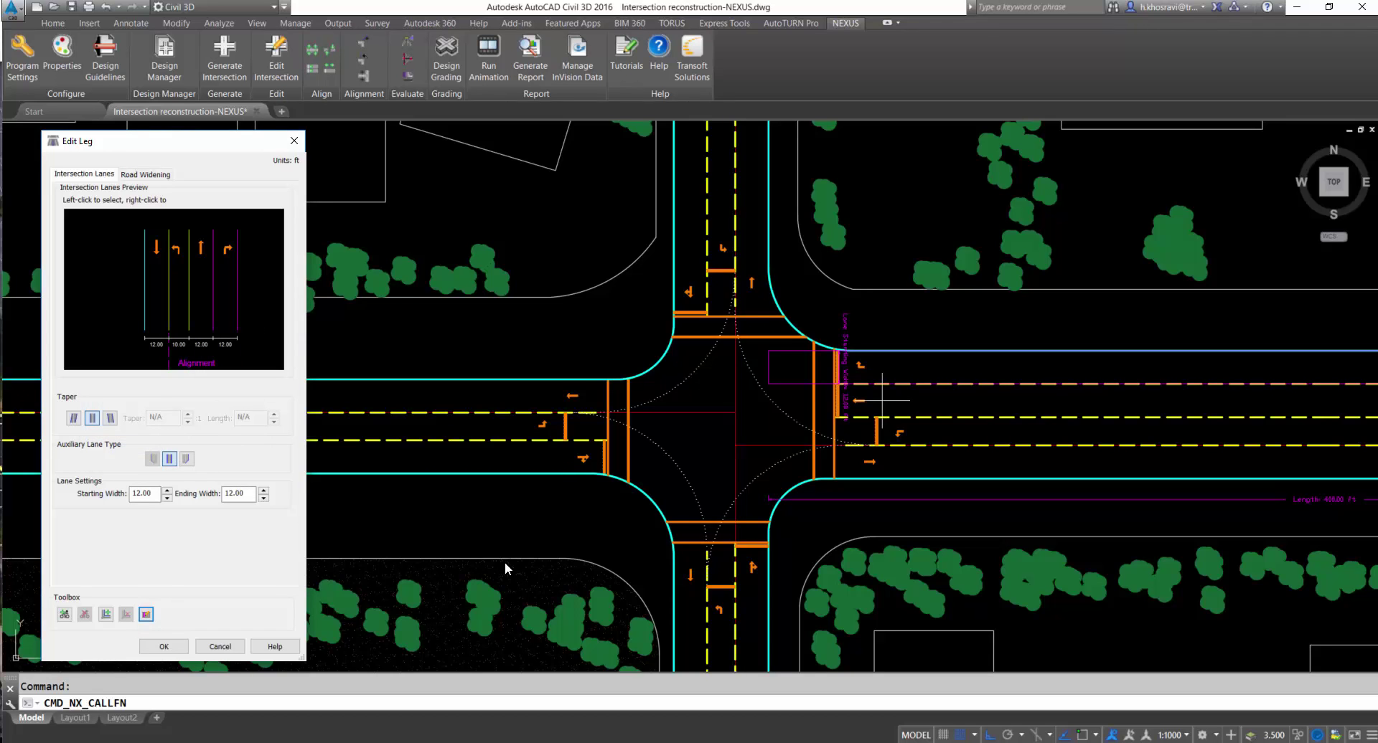
# Insert another 12.00 ft lane to the right of a selected lane.
pyautogui.click(153, 317)
pyautogui.rightClick(152, 310)
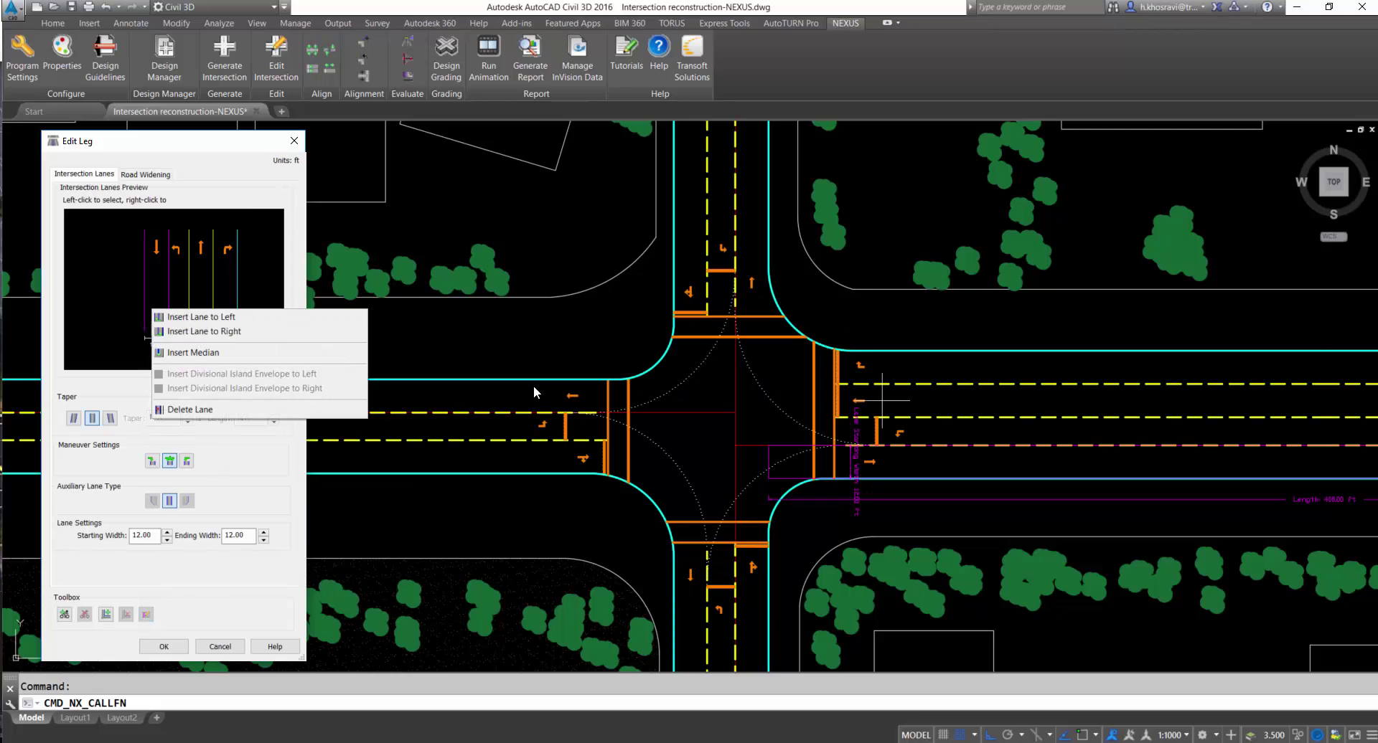
pyautogui.click(166, 335)
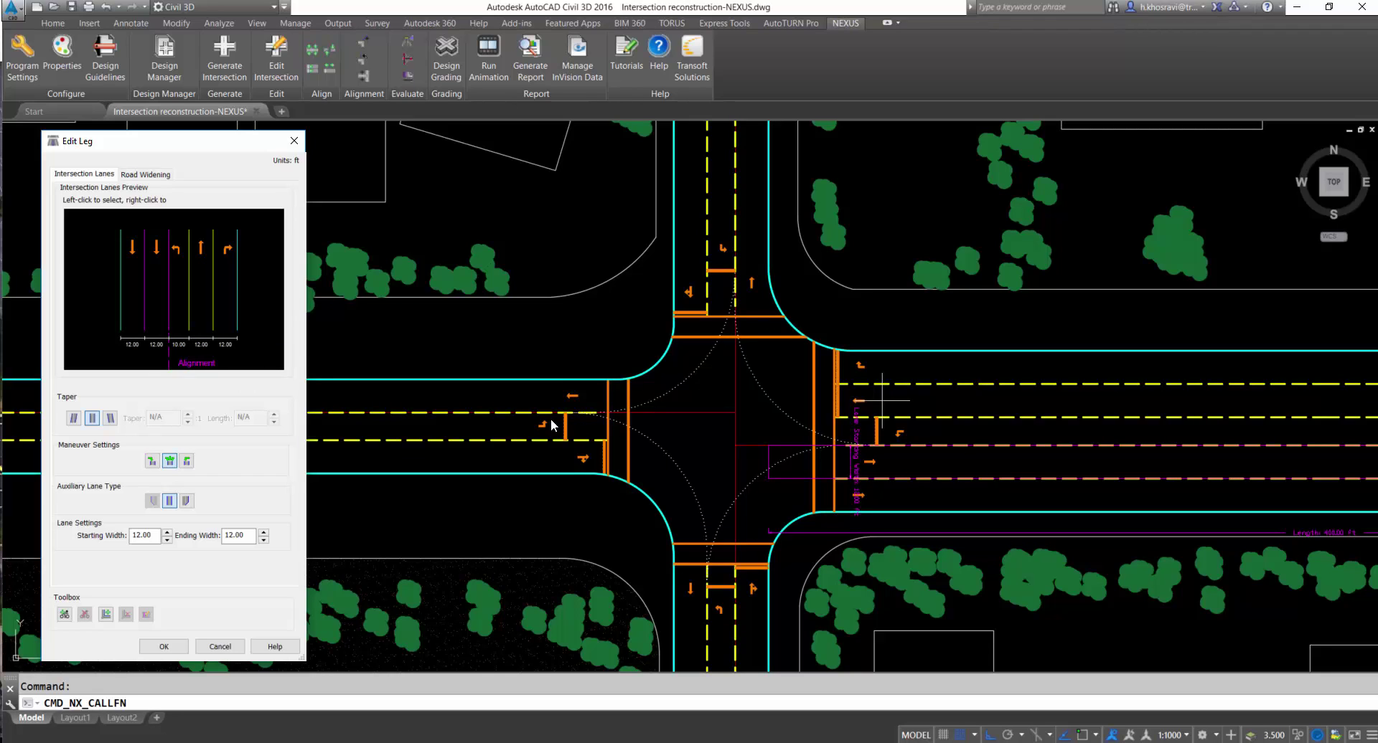
# Add a 6.0 ft exit bicycle lane alongside the entry bicycle lane on Approach 4.
pyautogui.click(68, 614)
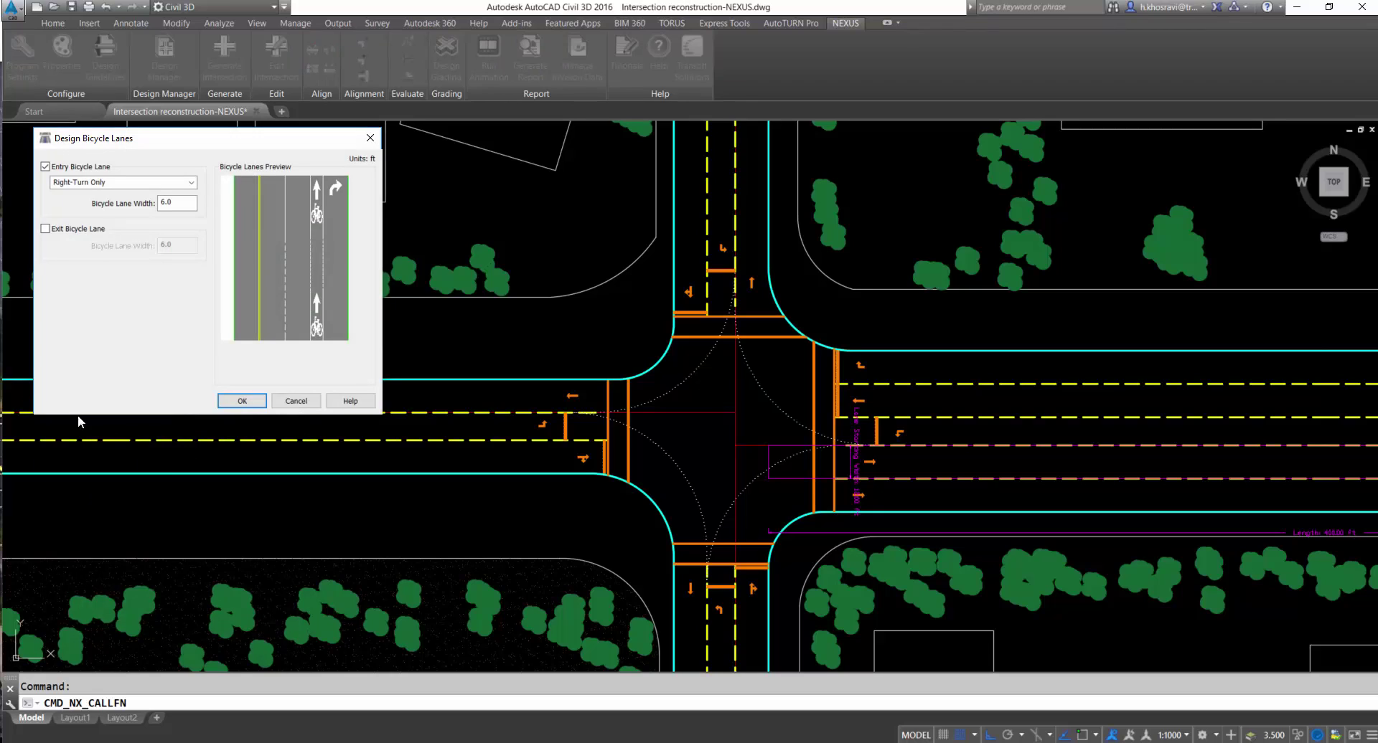
pyautogui.click(45, 229)
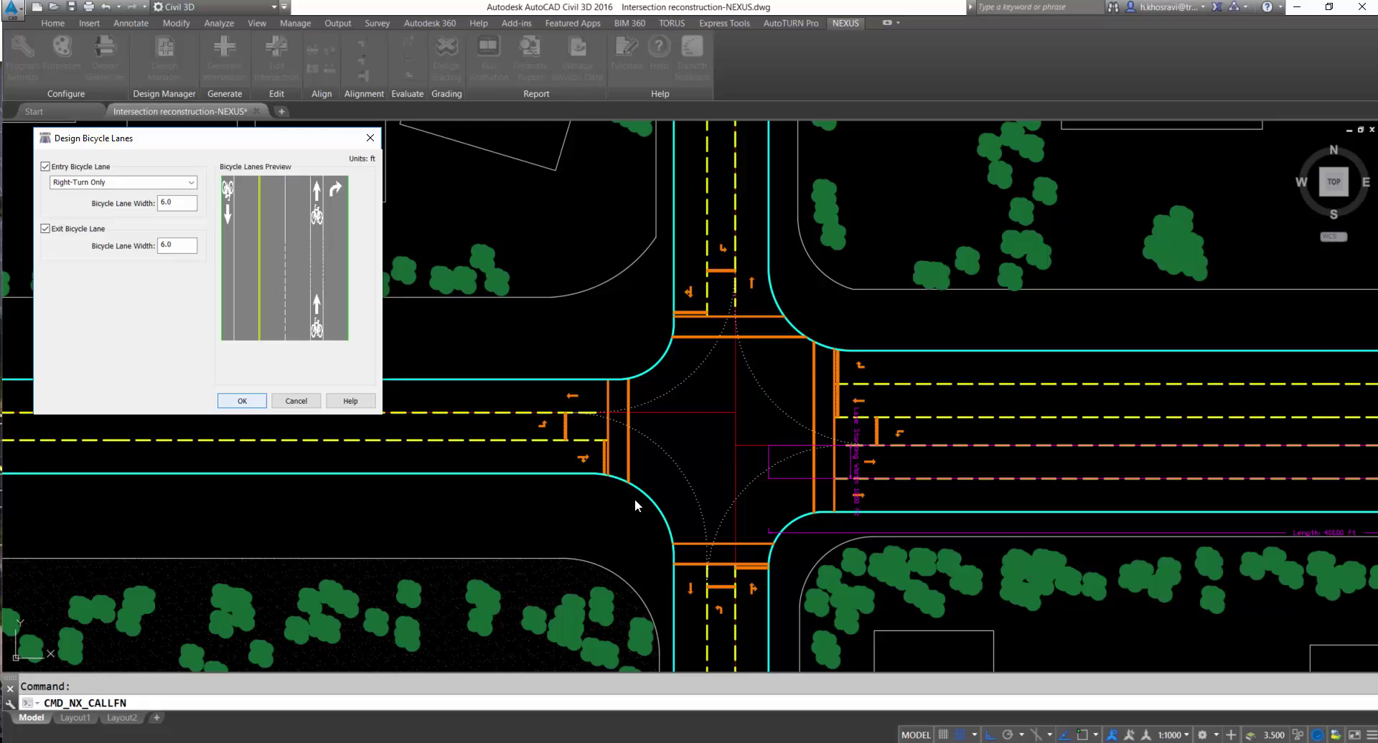
pyautogui.press('Return')
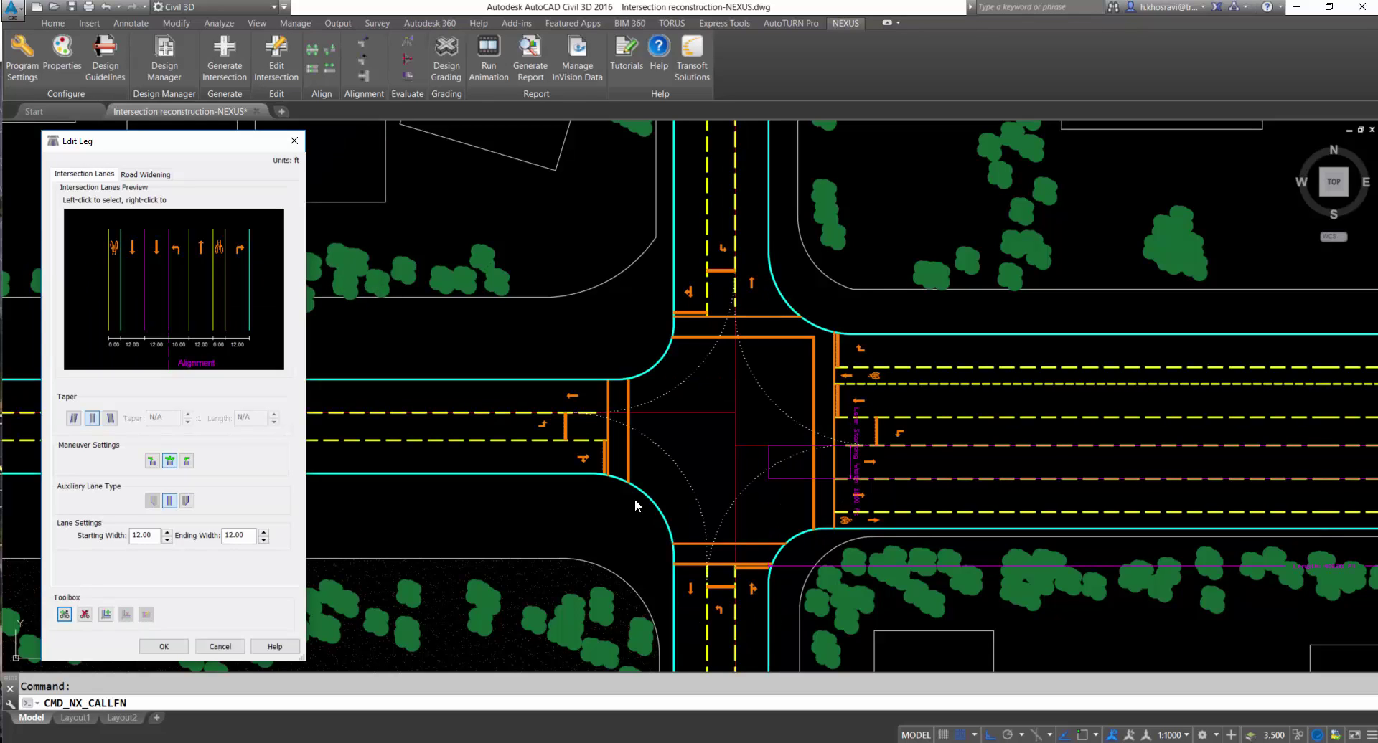
# Insert a median island of width 4.00 ft into the Approach 4 lanes.
pyautogui.rightClick(155, 301)
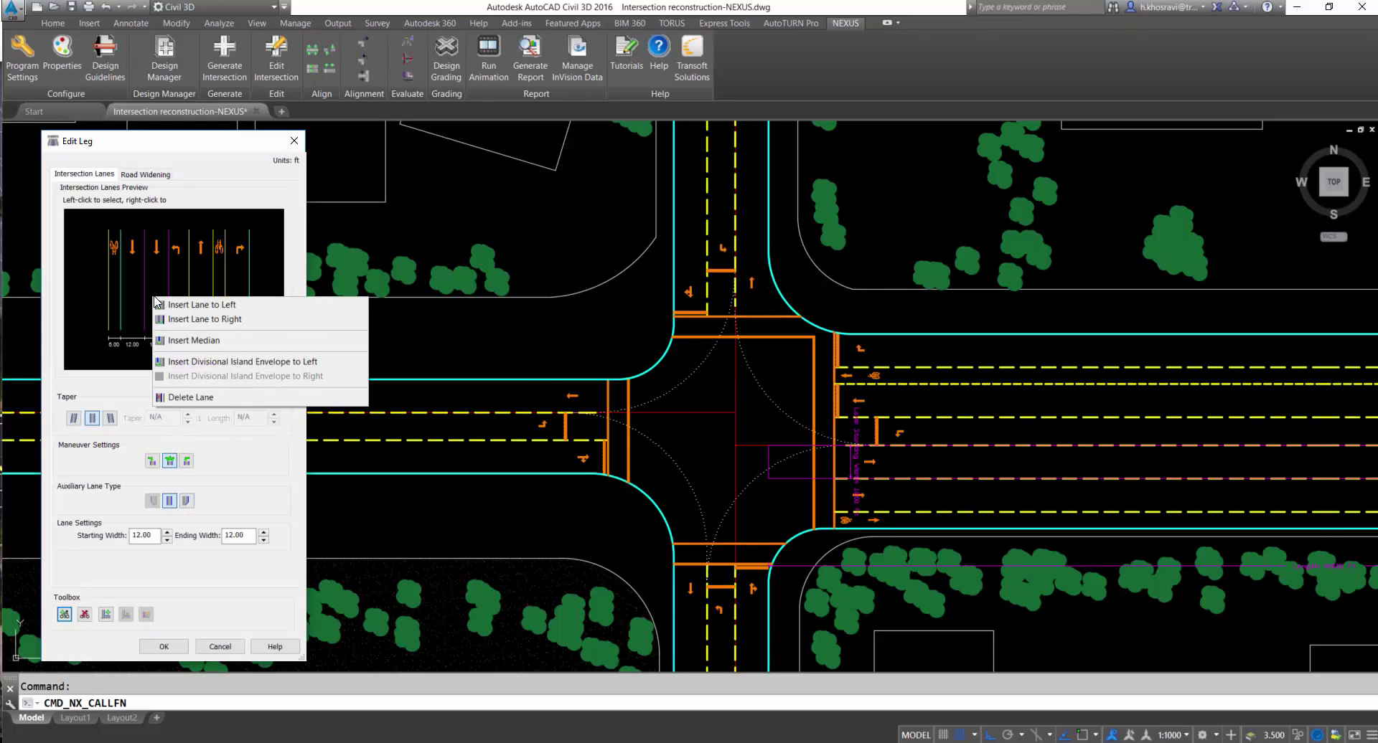
pyautogui.click(173, 341)
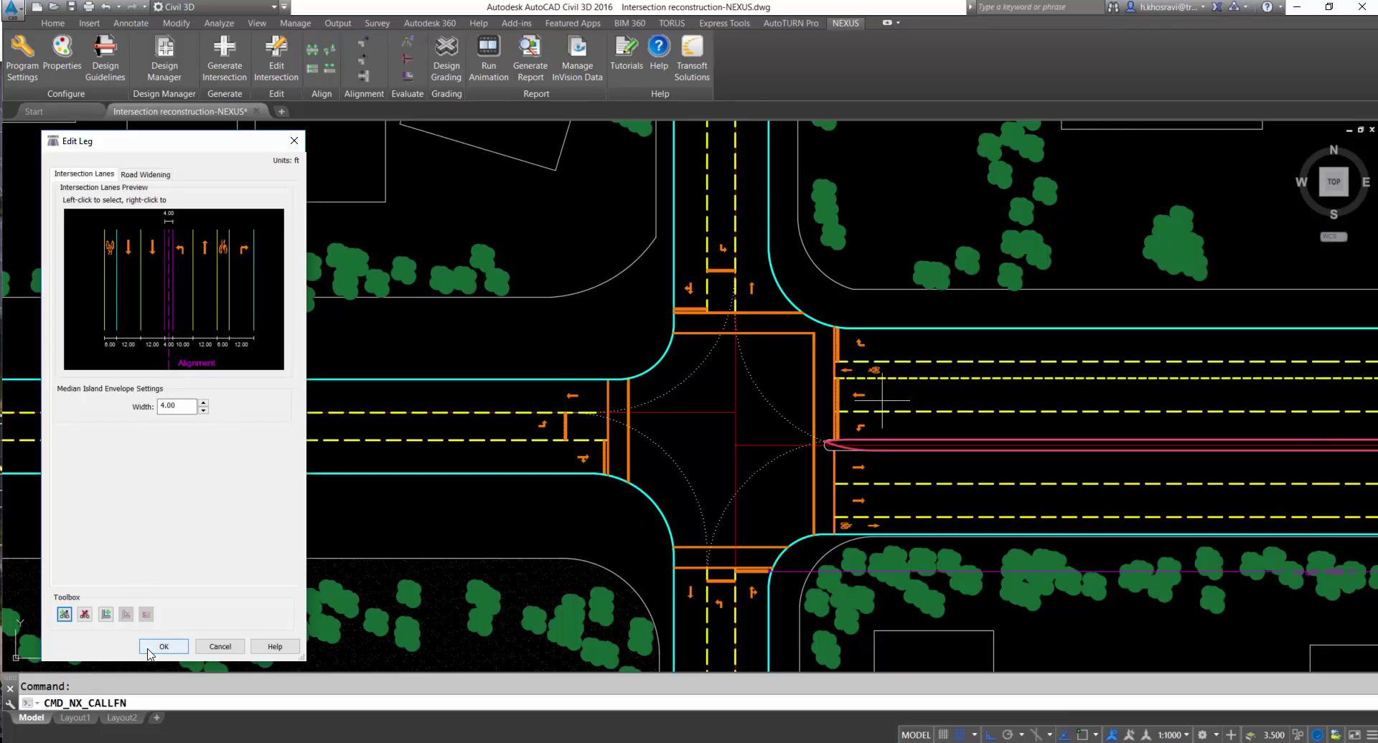
# Apply the leg edits and open the southwest corner geometry of the intersection.
pyautogui.click(162, 647)
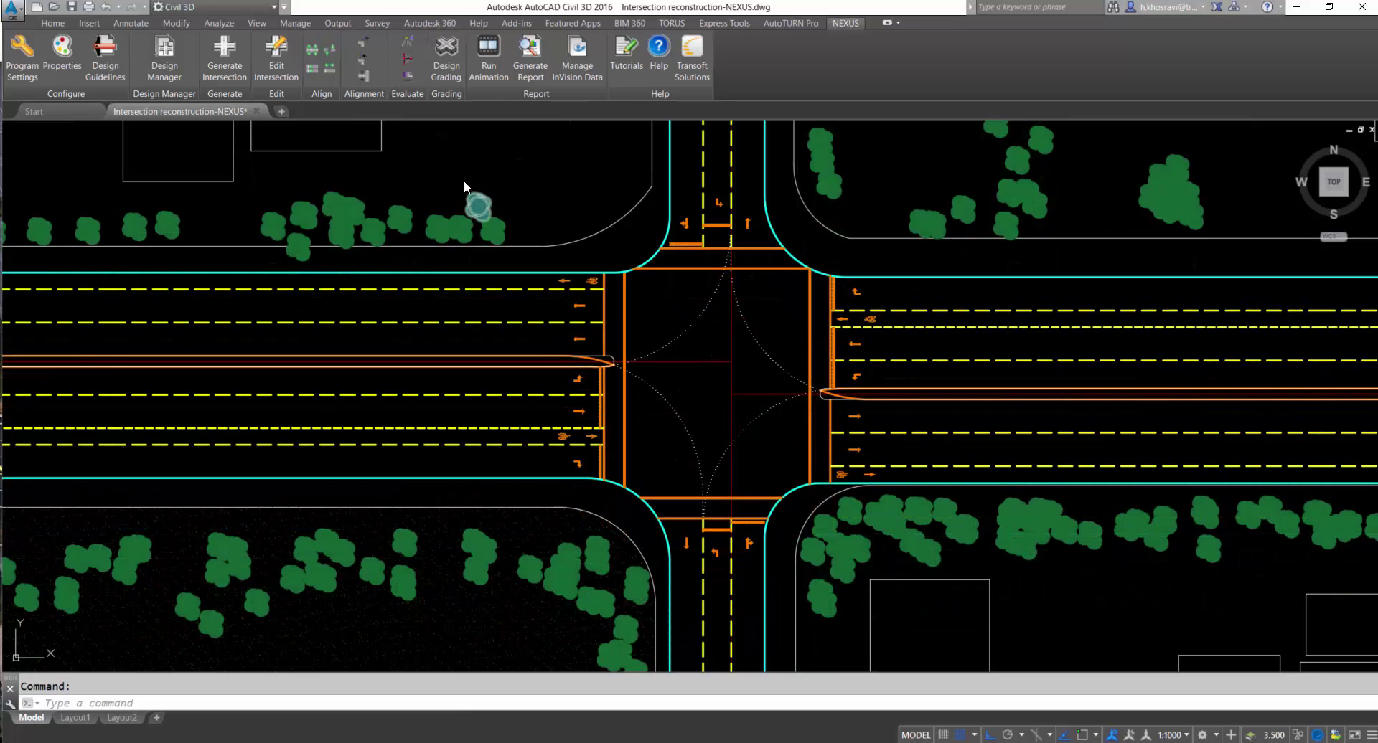
pyautogui.click(276, 57)
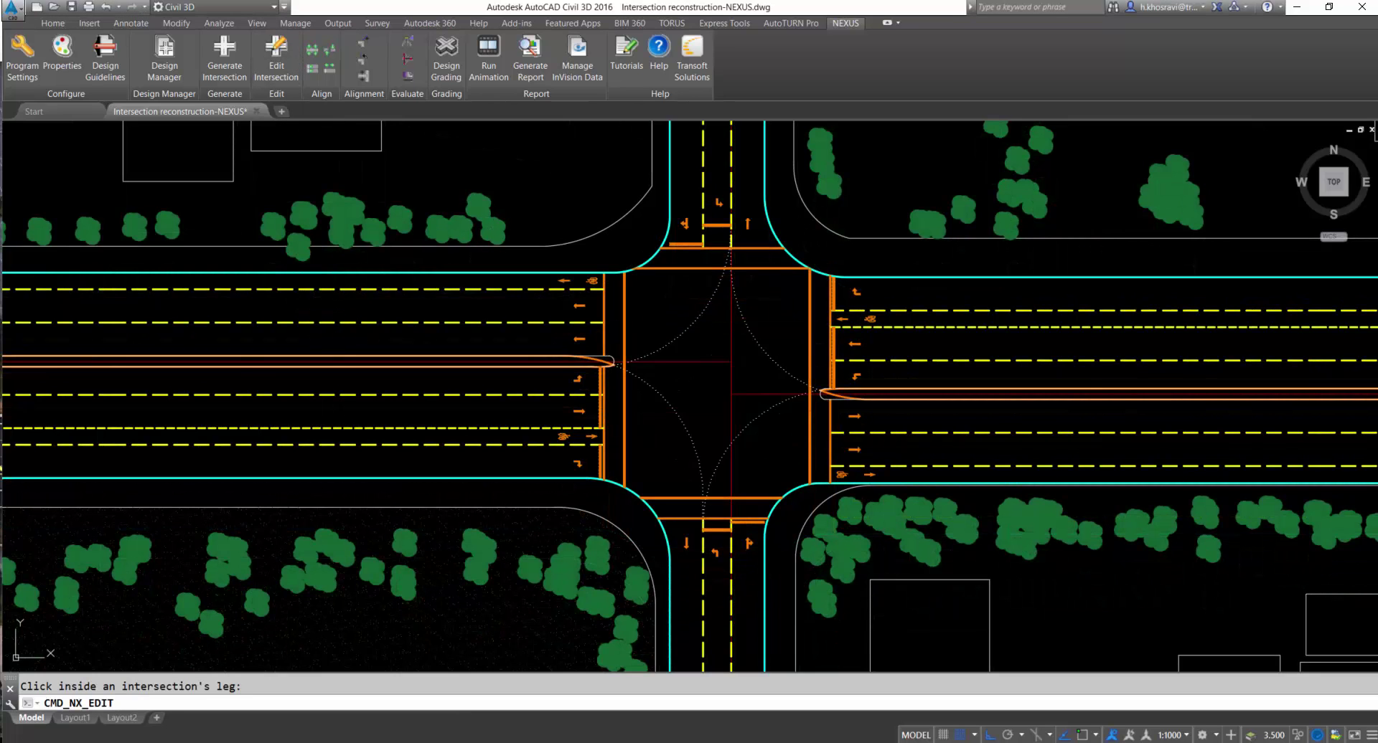
pyautogui.click(332, 352)
pyautogui.click(104, 315)
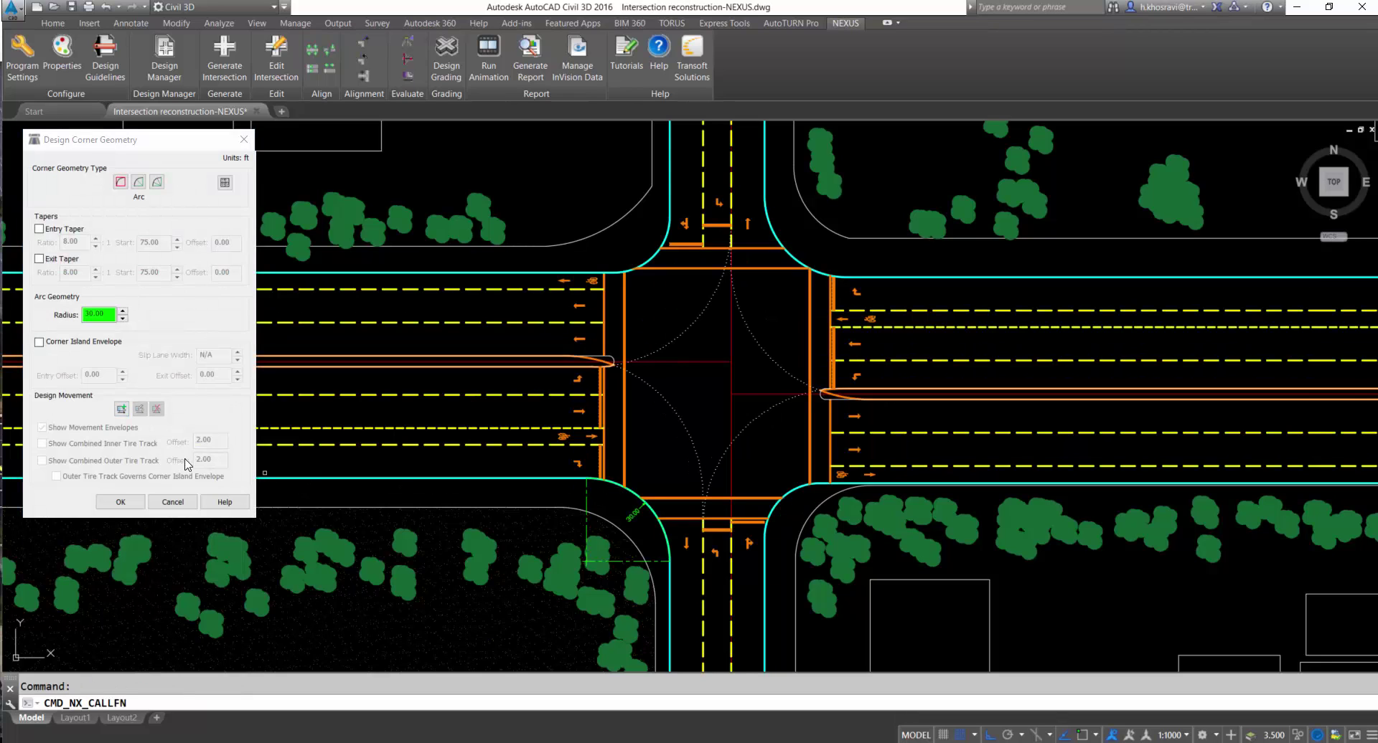
# Add a right-turn design movement using the AASHTO 2004 SU truck.
pyautogui.click(121, 408)
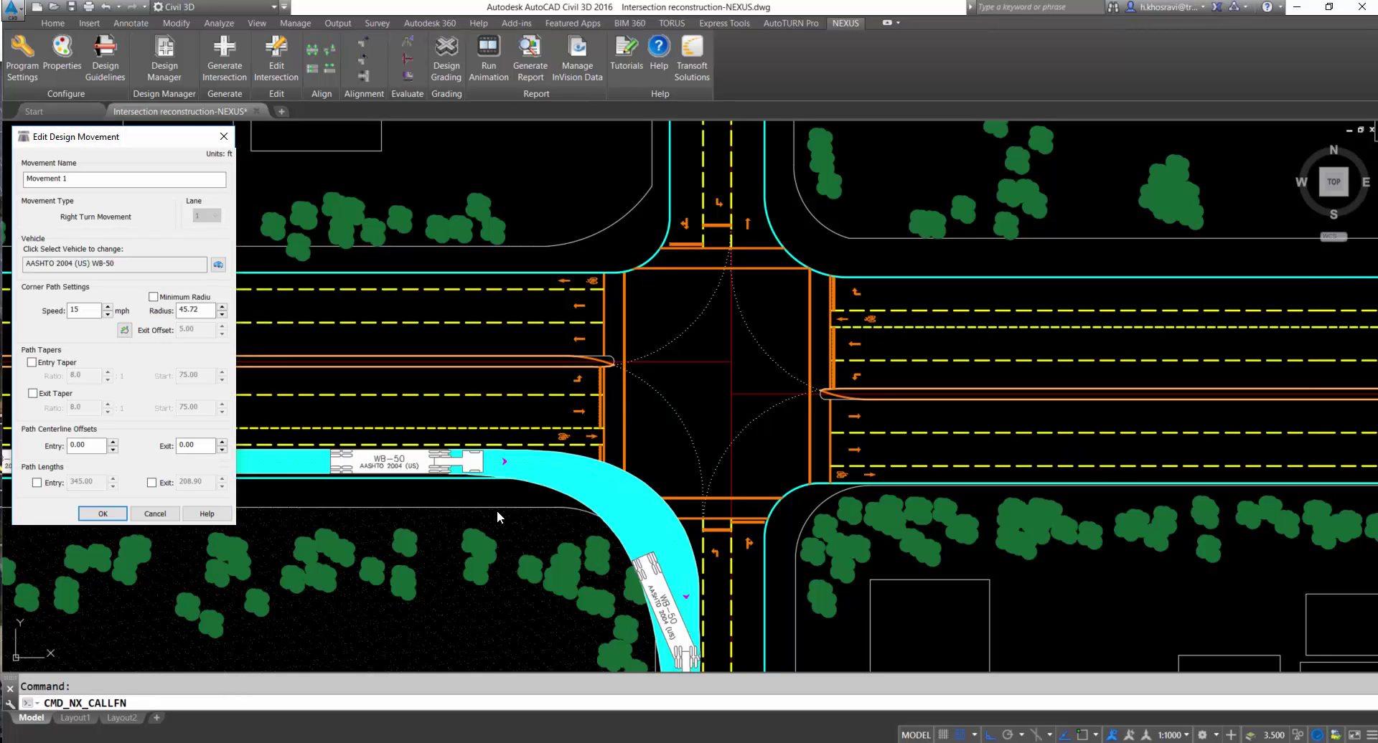
pyautogui.click(217, 264)
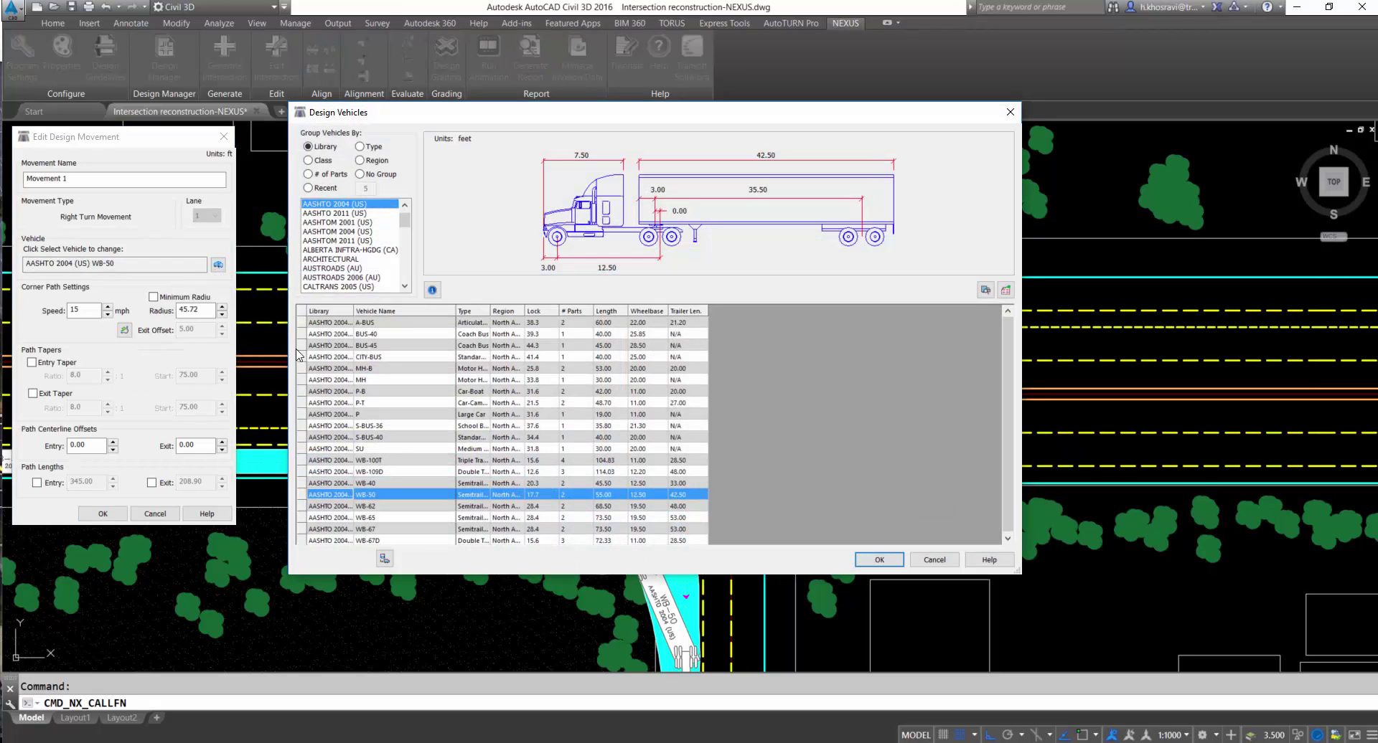
pyautogui.click(361, 448)
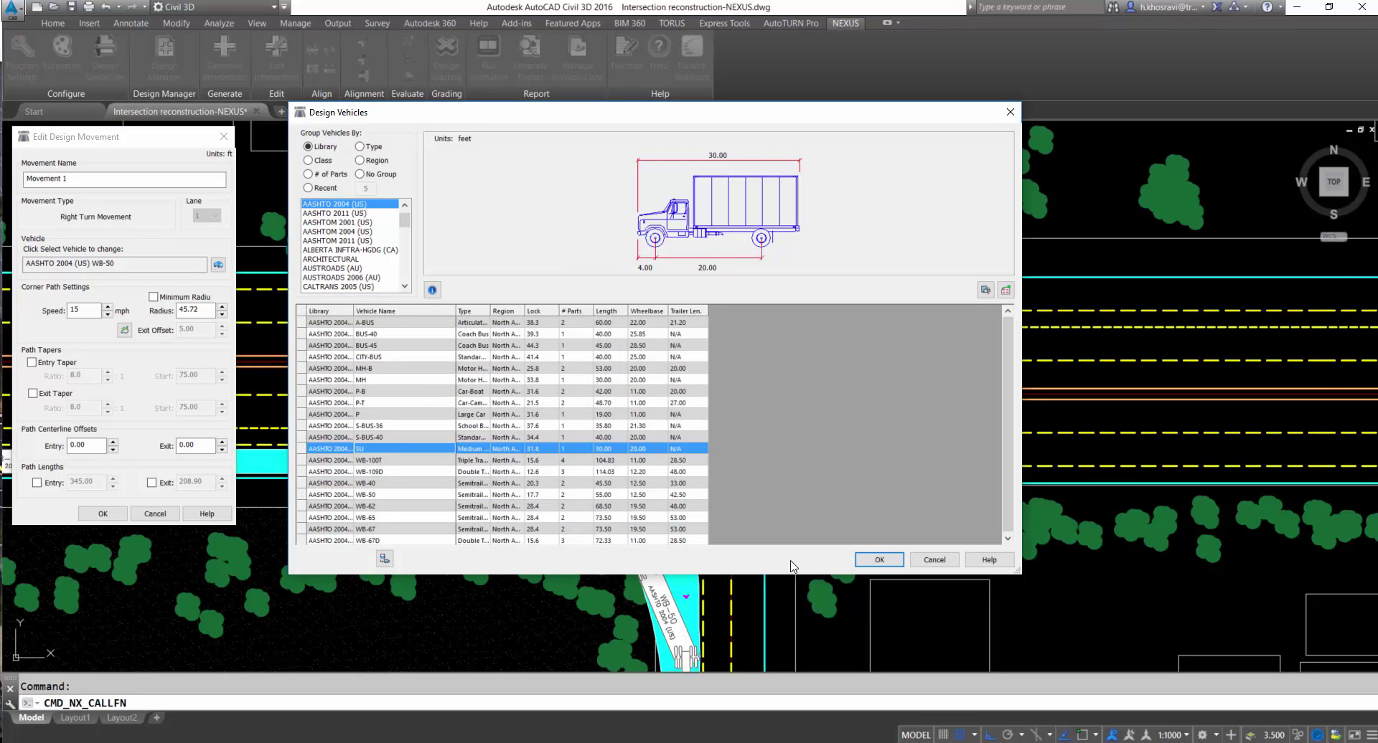
pyautogui.click(879, 560)
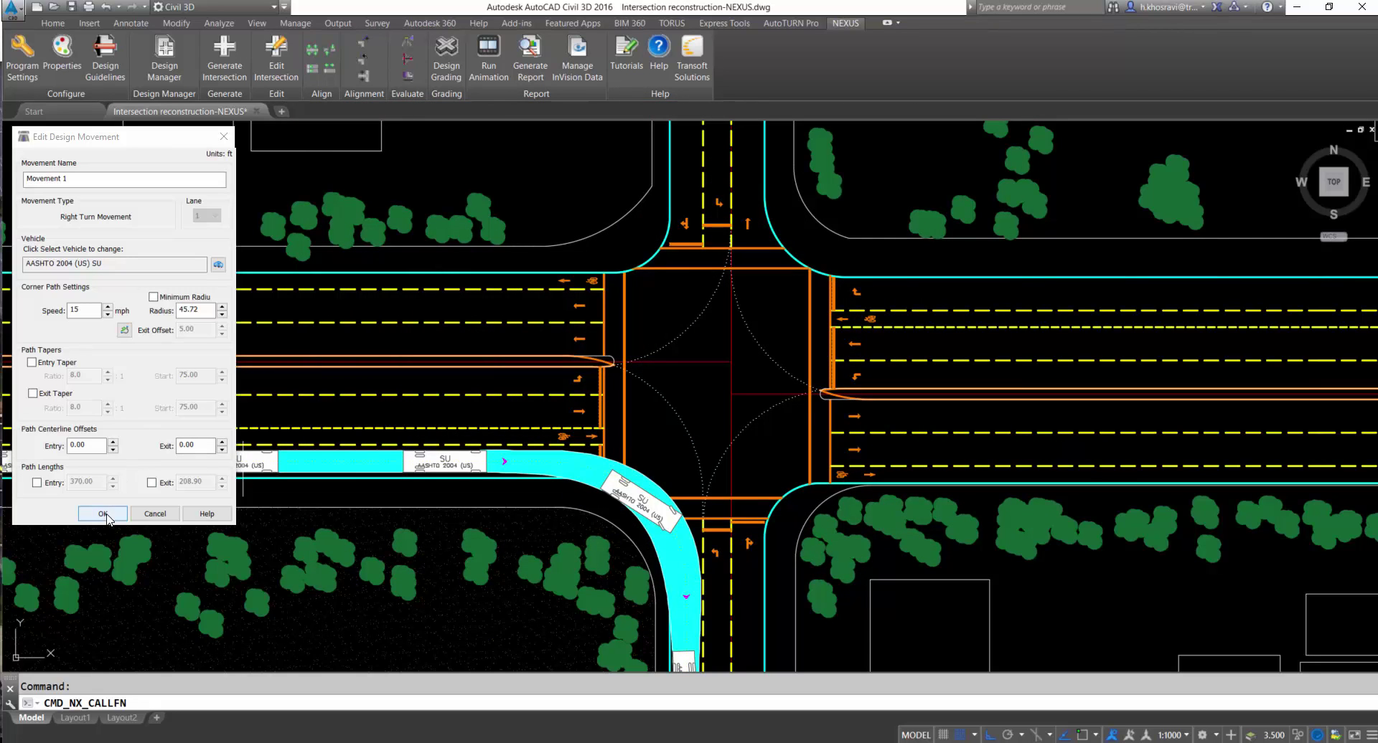
# Return to corner geometry and type 4560 over the 30.00 ft corner radius.
pyautogui.press('Return')
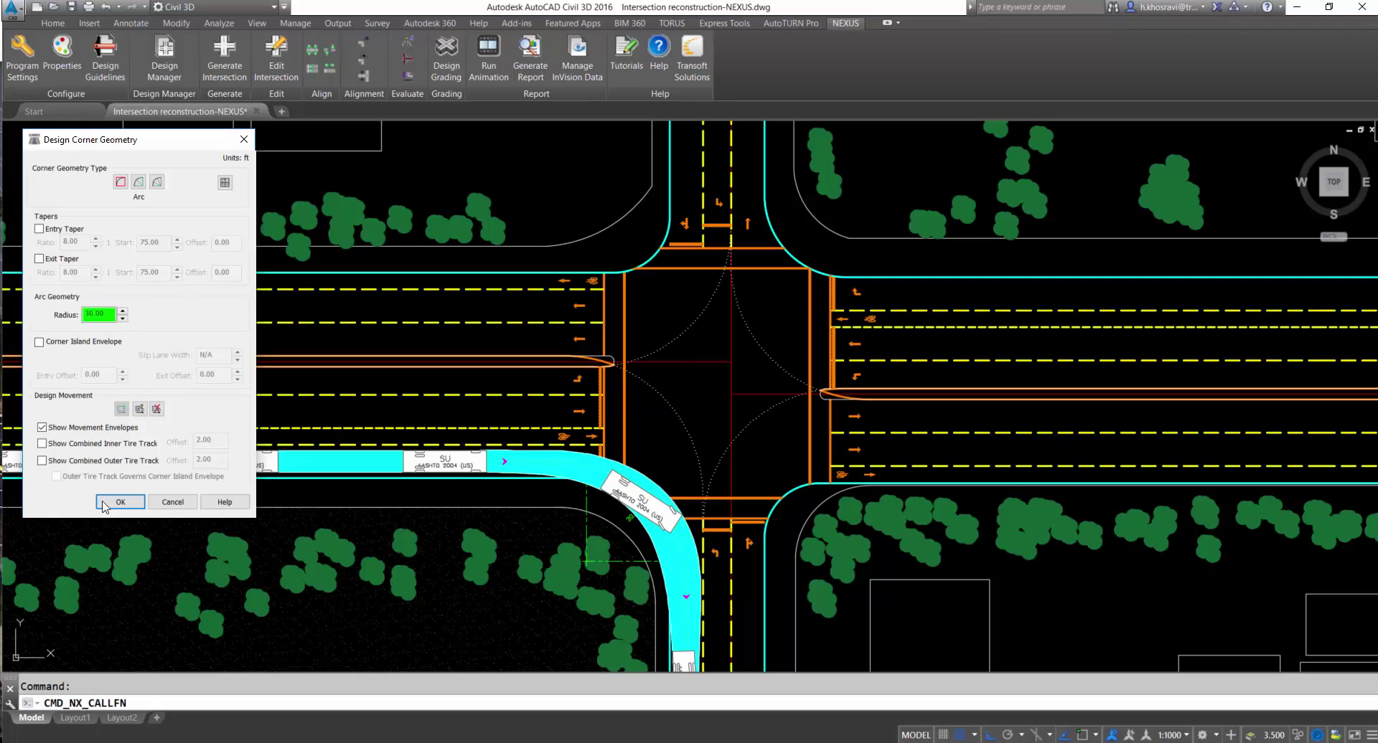
pyautogui.write('45')
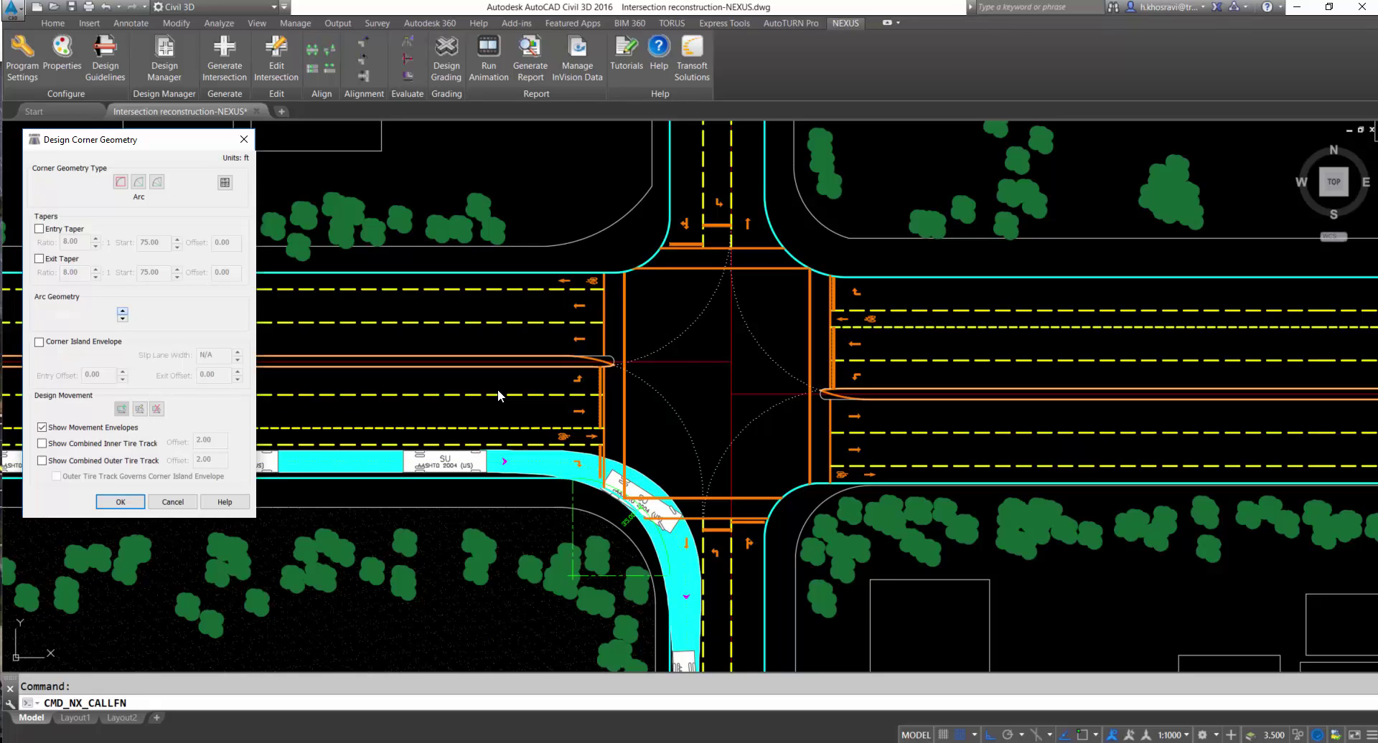
pyautogui.write('60')
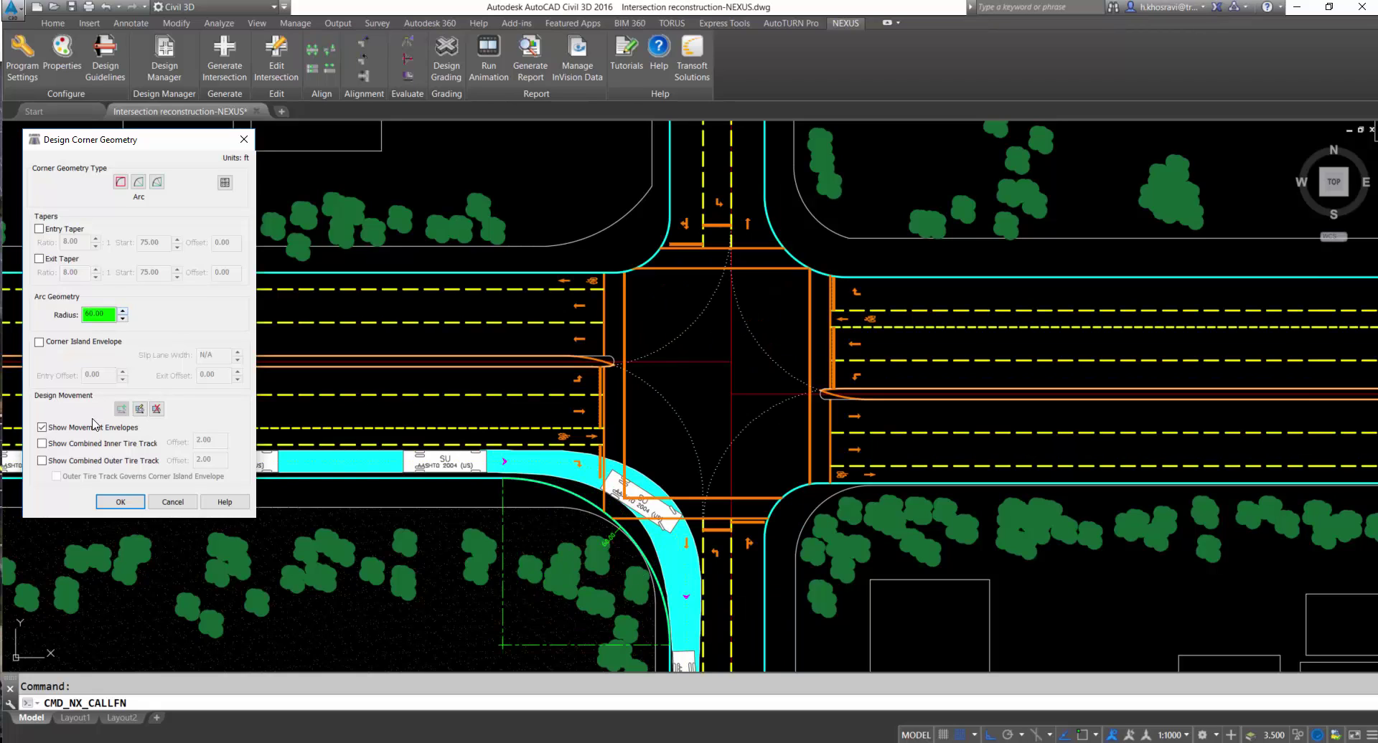
# Apply the new corner radius and start sight-line evaluation on the intersection.
pyautogui.click(119, 501)
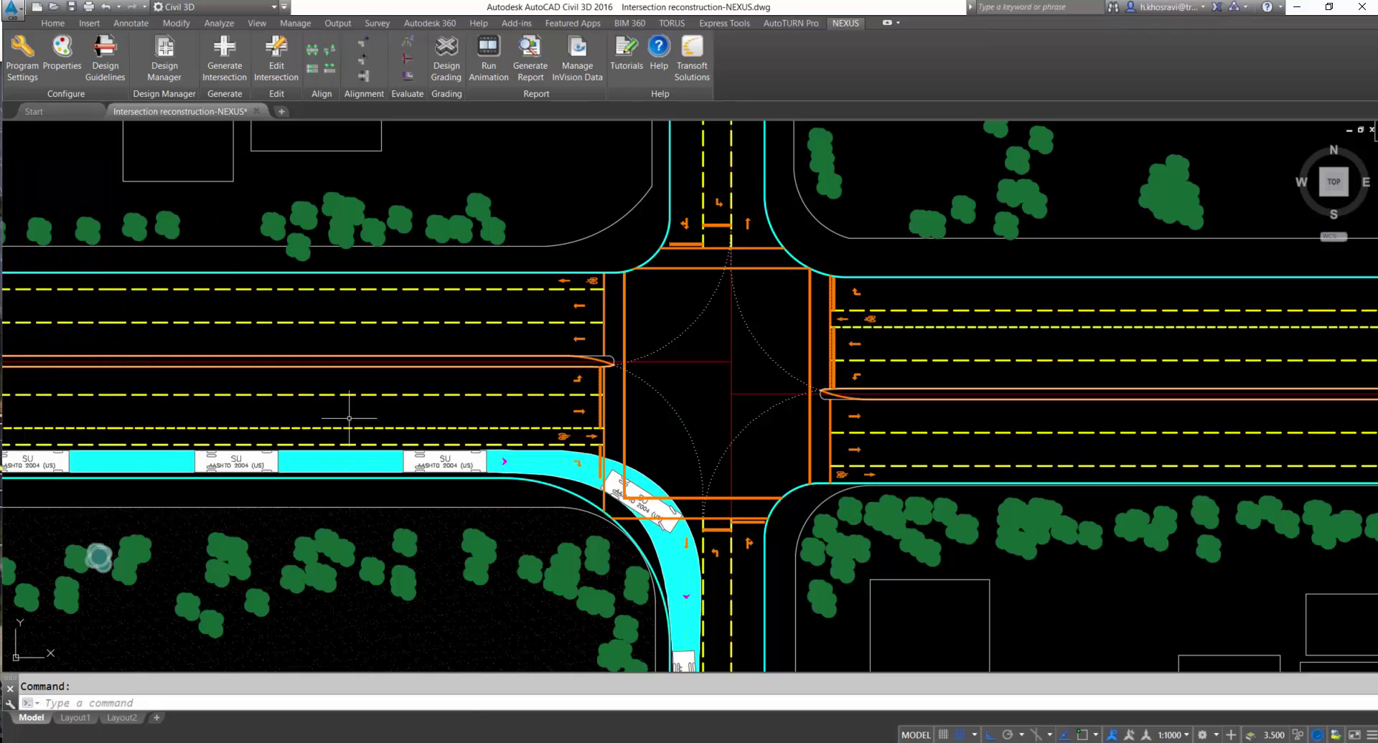
pyautogui.click(411, 76)
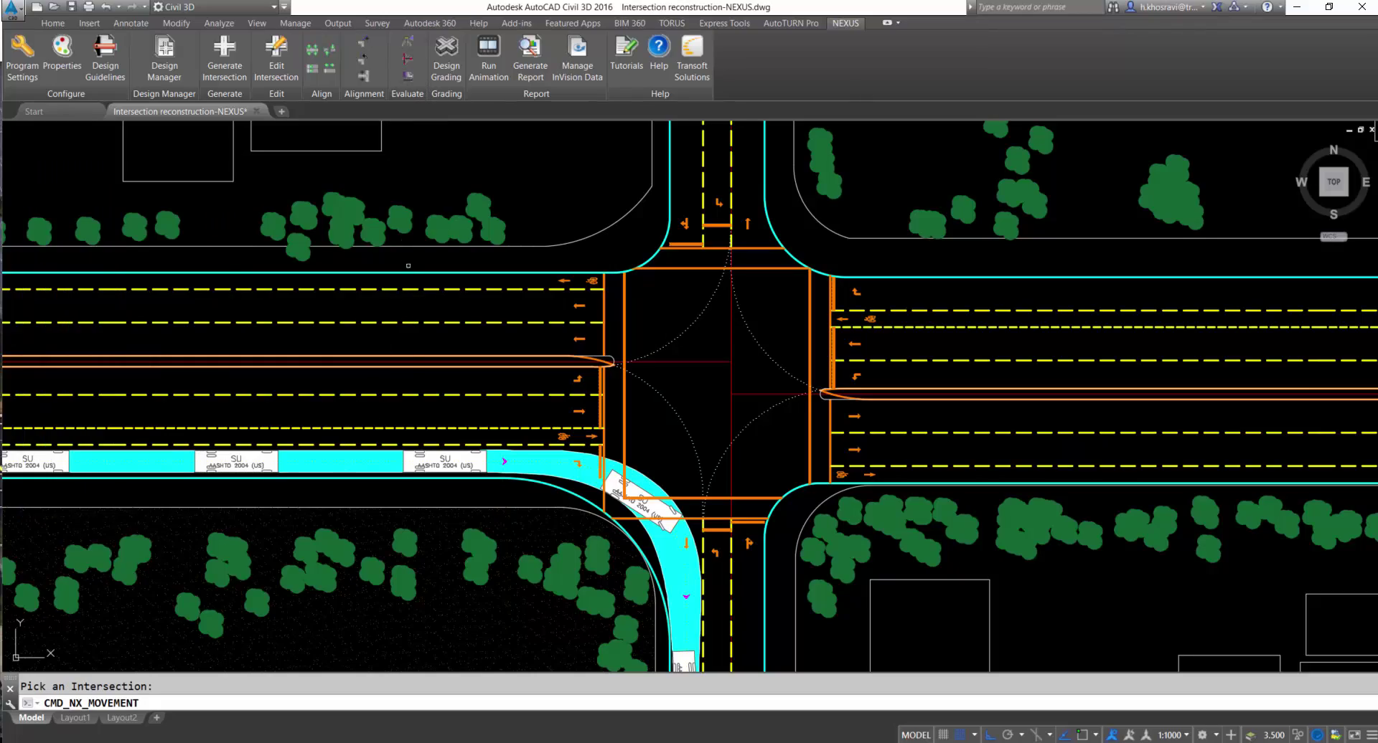
pyautogui.click(231, 394)
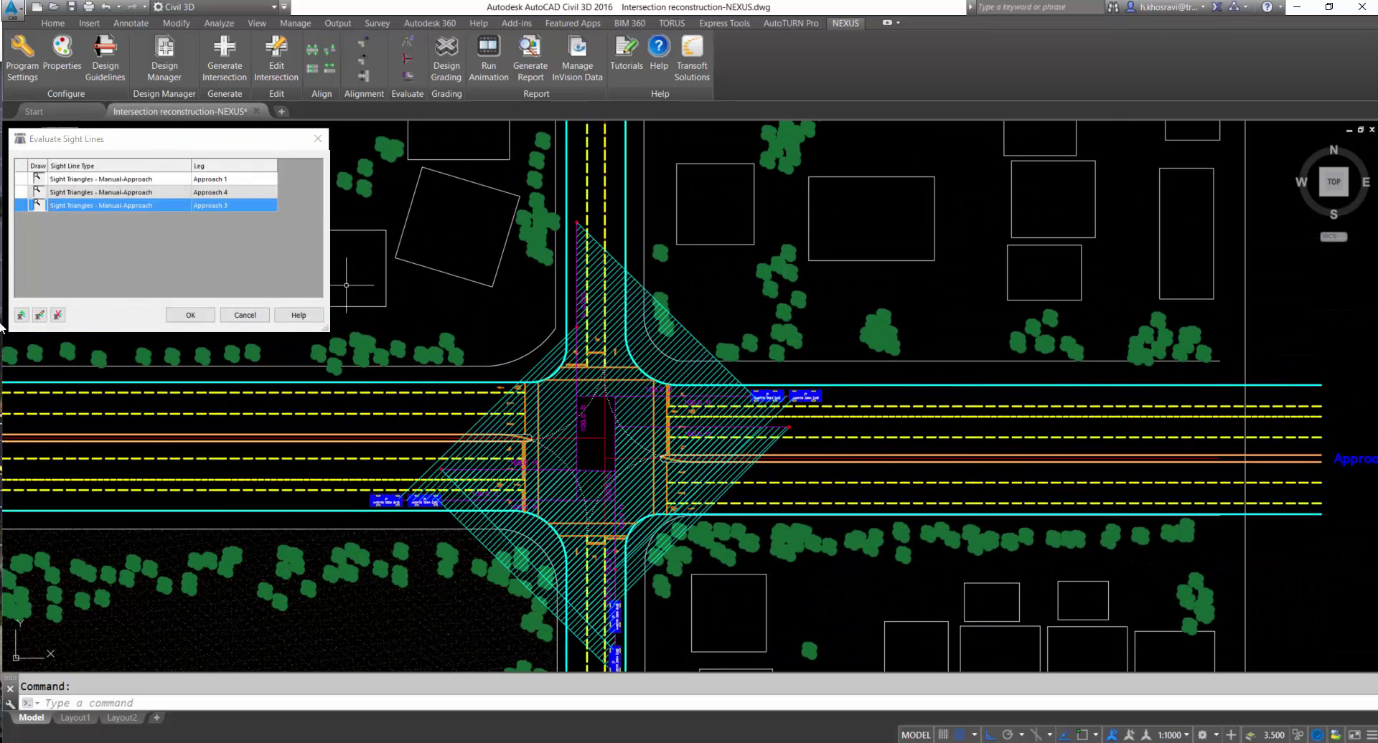
# Add left and right approach sight triangles.
pyautogui.click(21, 314)
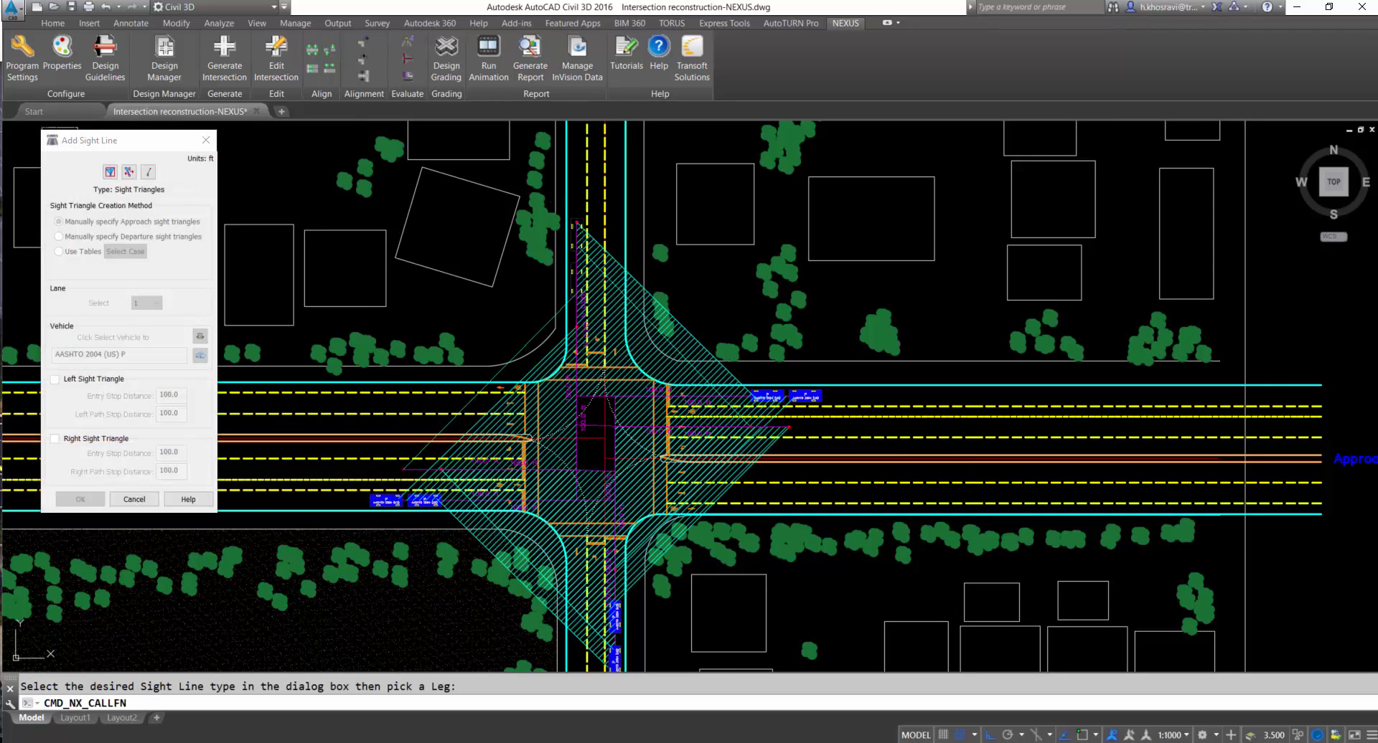
pyautogui.click(875, 321)
pyautogui.moveTo(875, 321); pyautogui.dragTo(882, 287, button='middle')
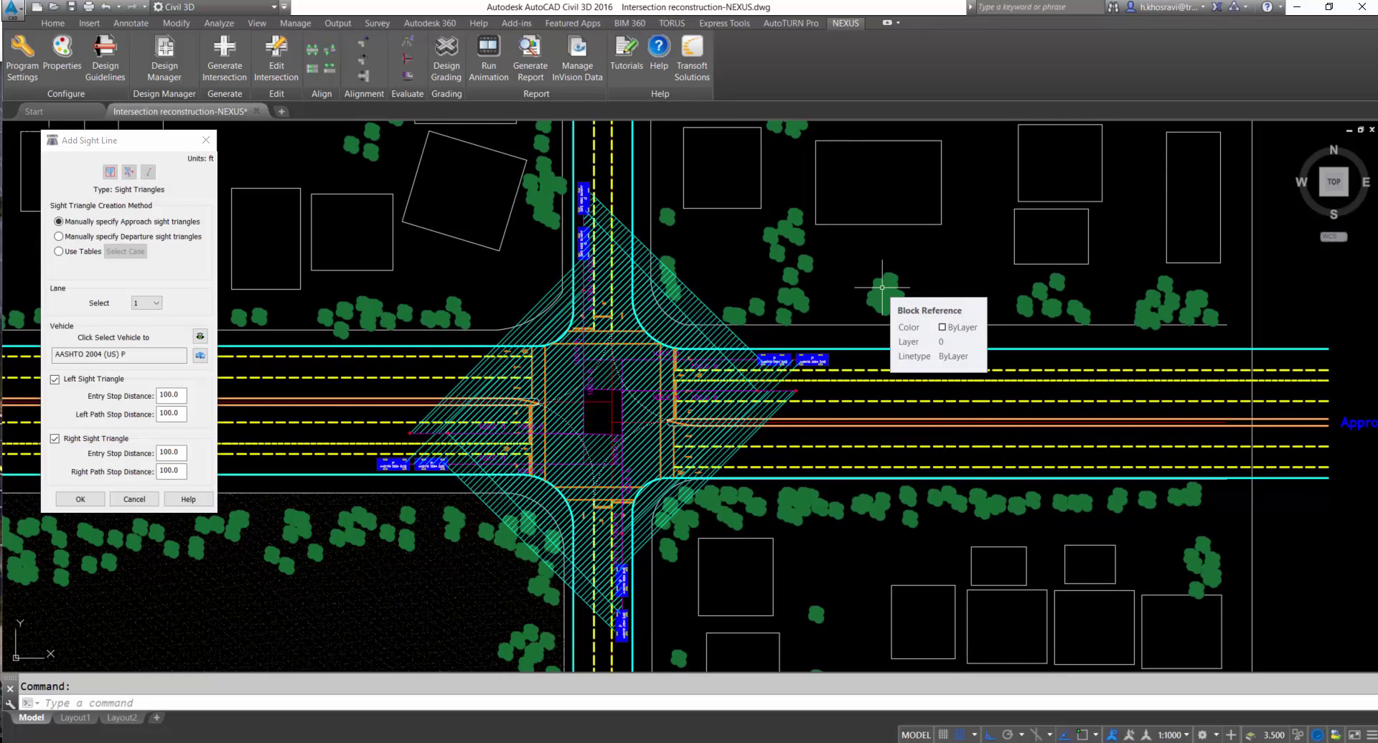
pyautogui.click(80, 500)
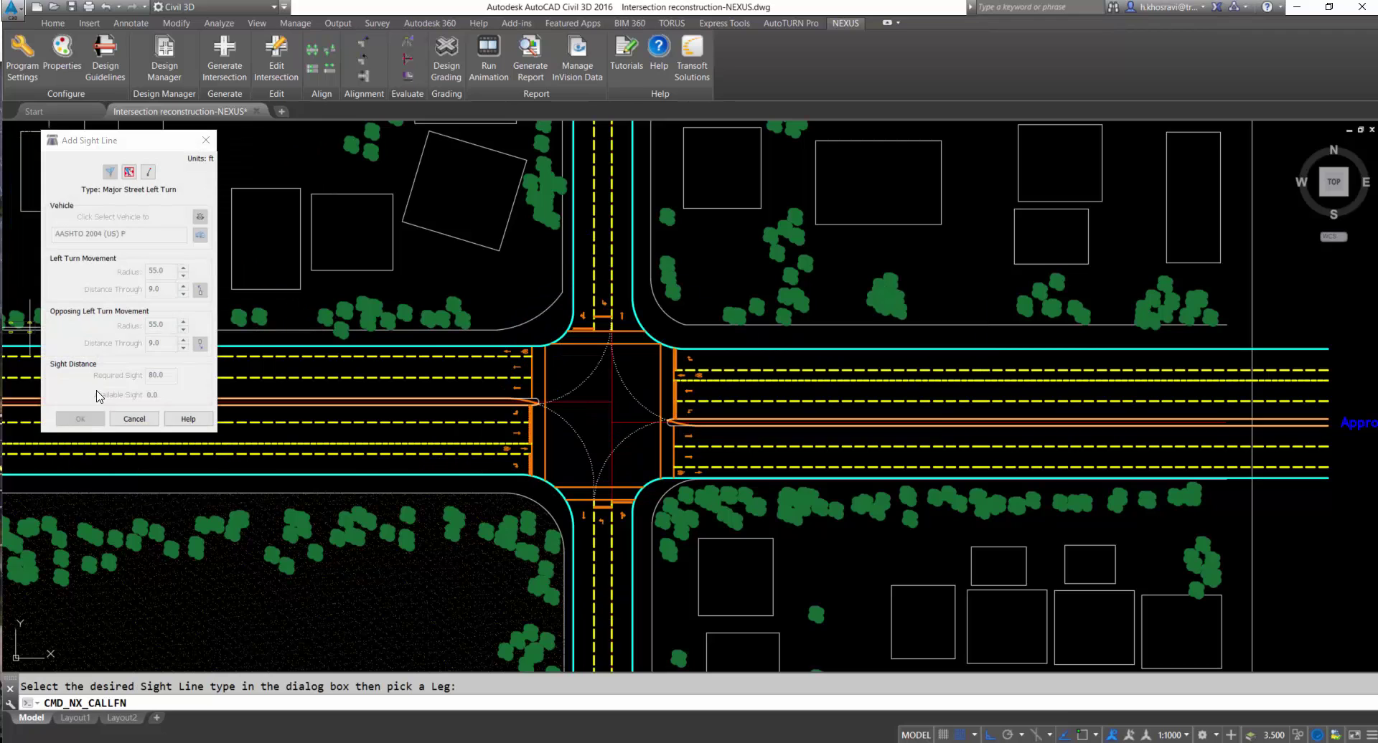
# Accept Approach 4's major-street left-turn sight line (208.6 ft vs 80 ft required) and erase its hatch.
pyautogui.click(129, 172)
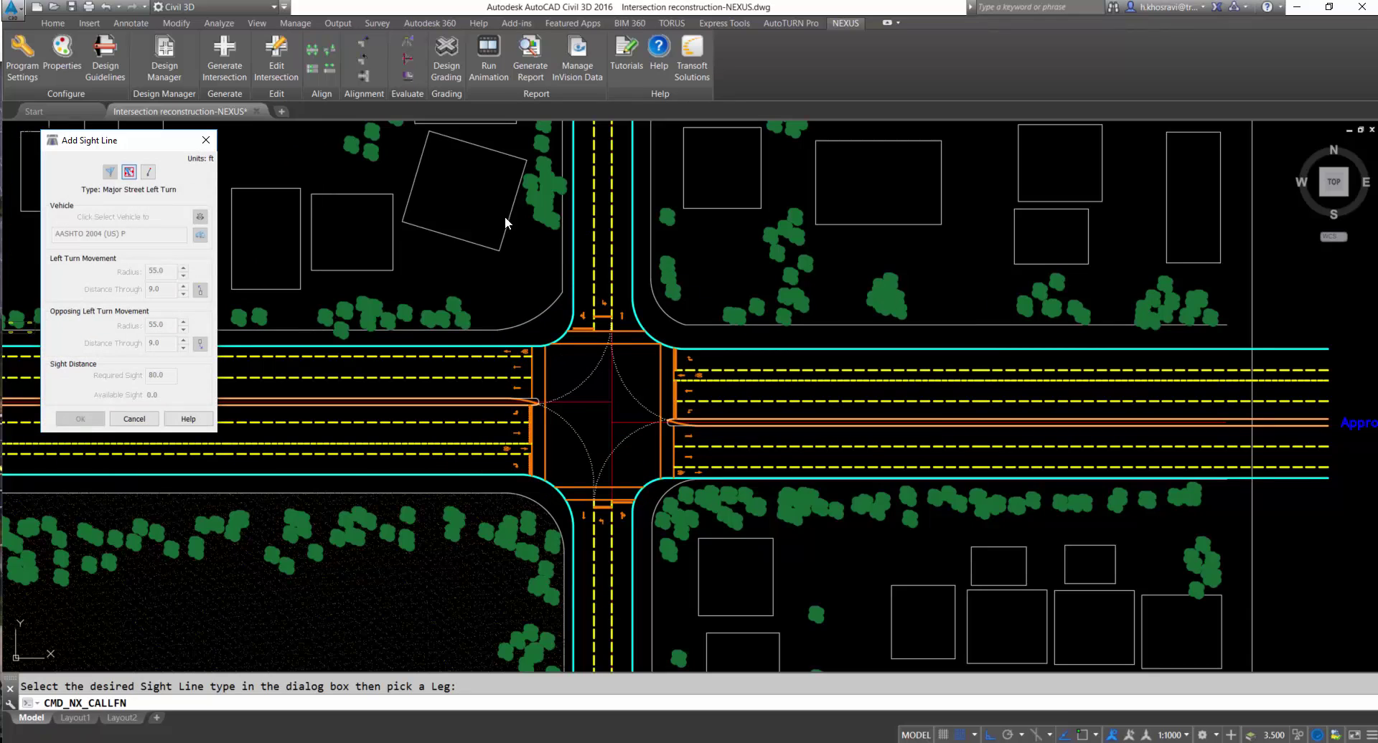
pyautogui.click(678, 393)
pyautogui.scroll(2, 400, 396)
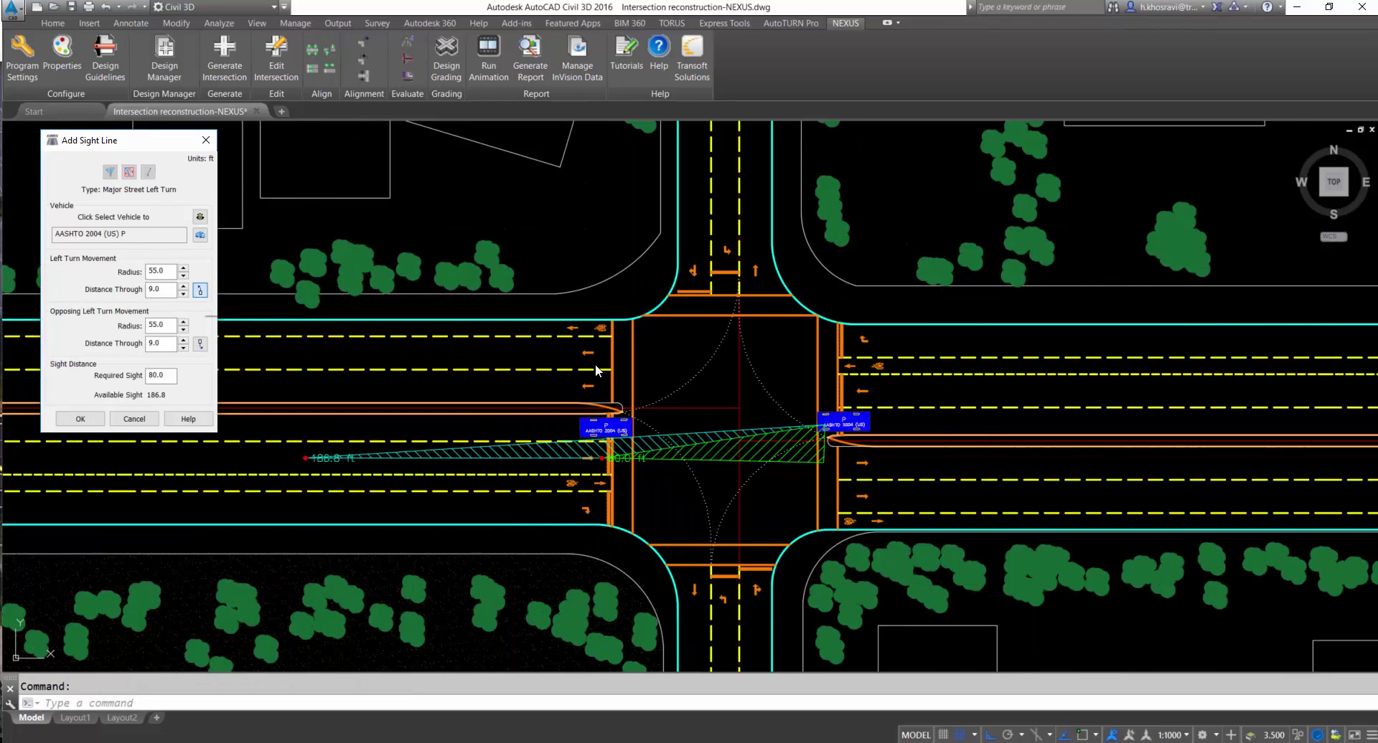
pyautogui.scroll(2, 596, 371)
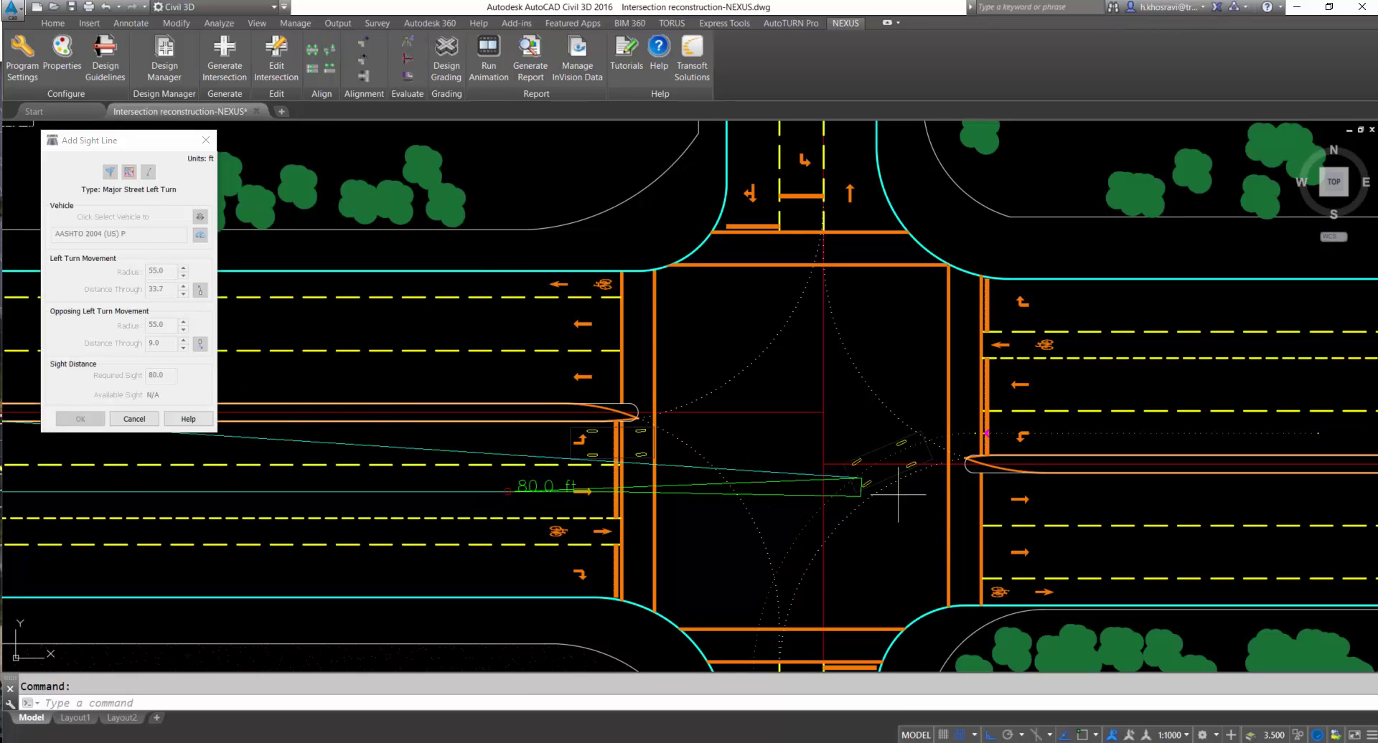
pyautogui.click(1014, 466)
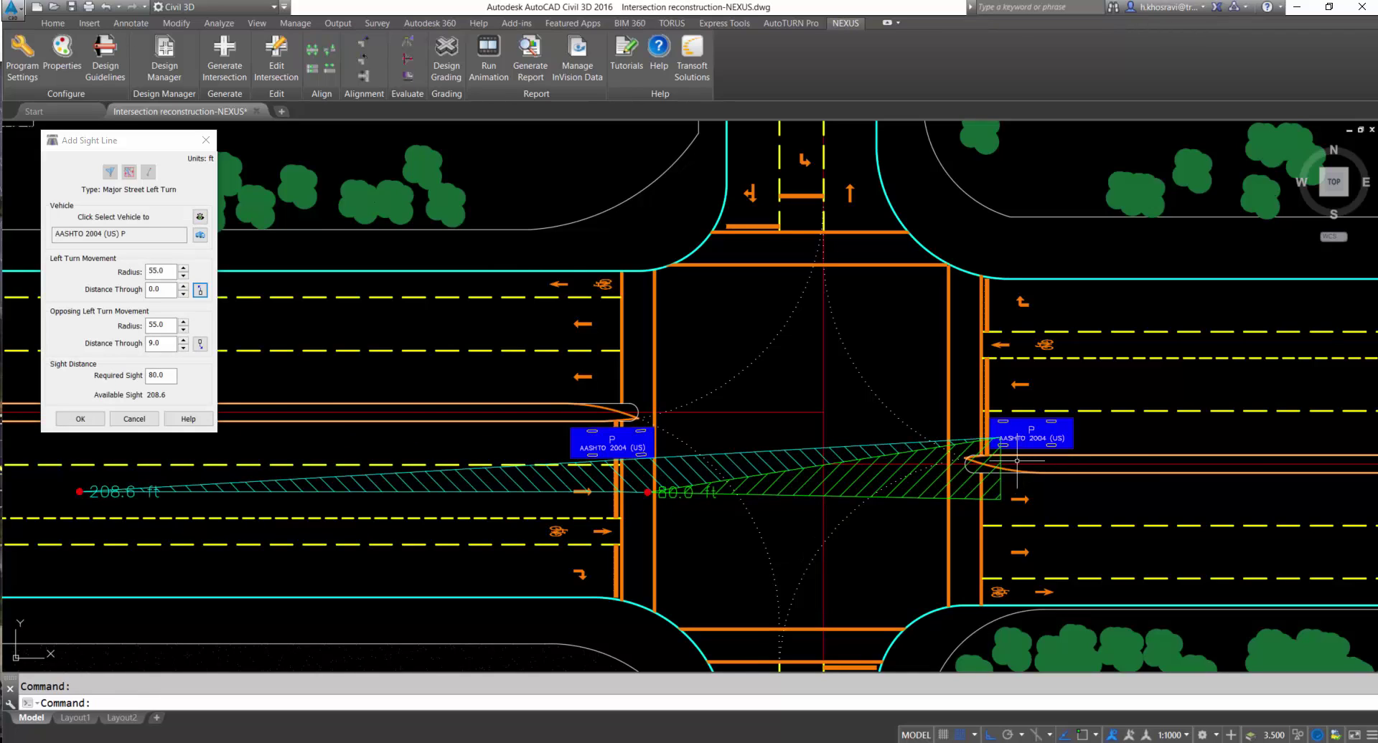
pyautogui.click(72, 418)
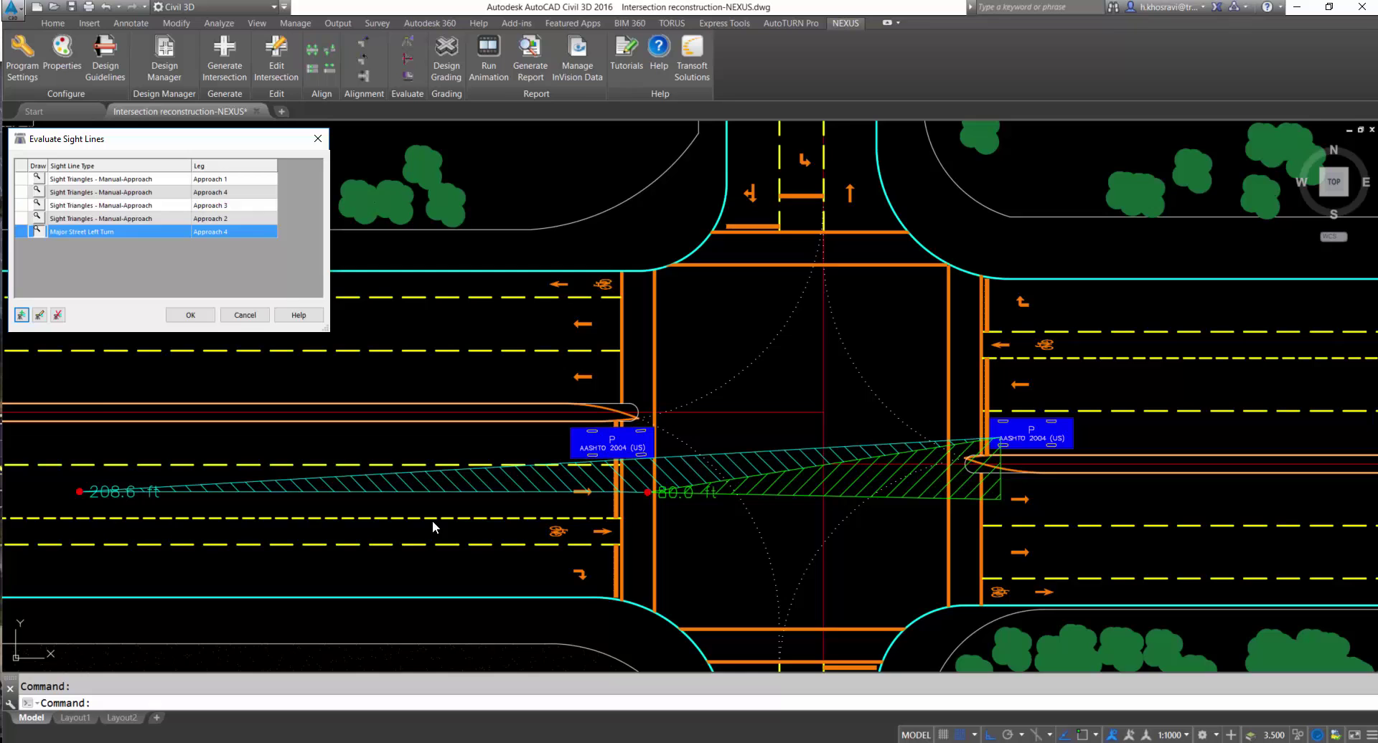
pyautogui.click(37, 232)
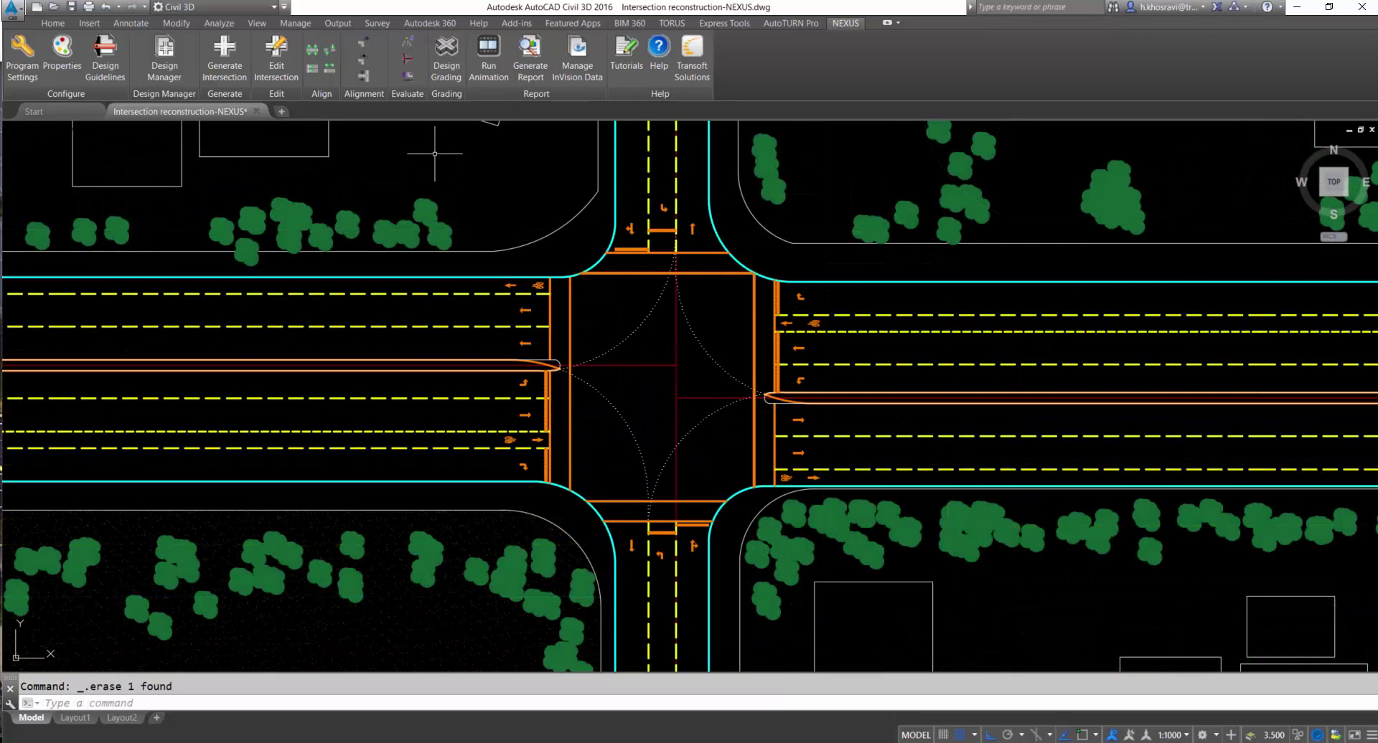
# Evaluate the intersection's conflict points with diverge points shown, accepting the 24-point diagram.
pyautogui.click(408, 60)
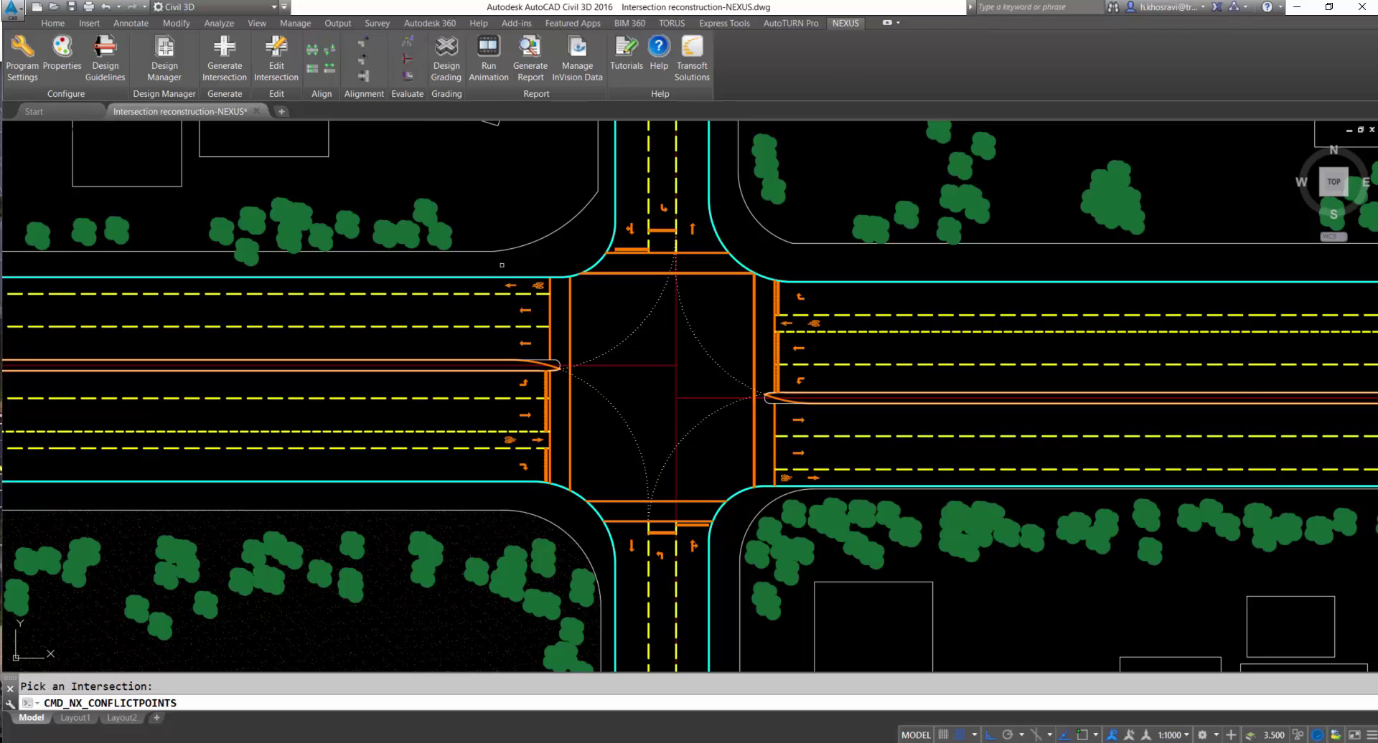
pyautogui.click(496, 276)
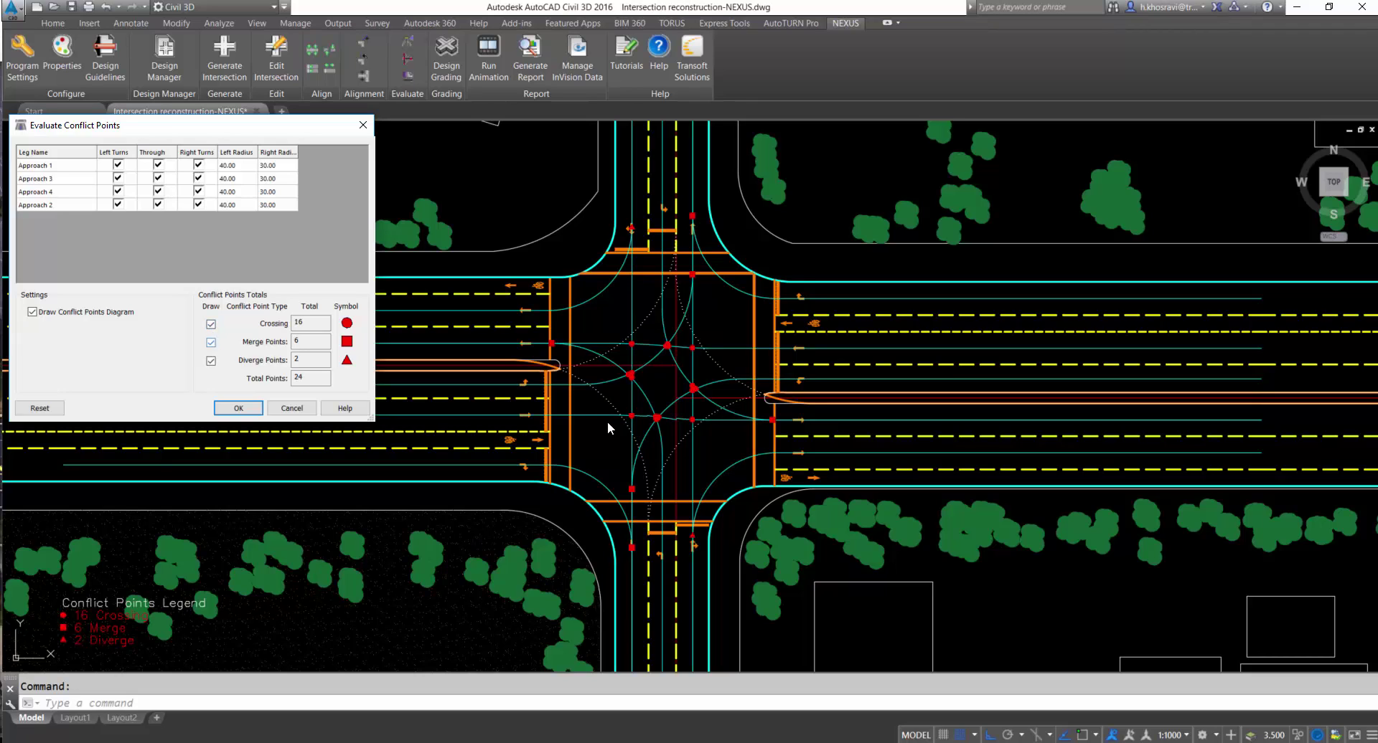
pyautogui.click(210, 360)
pyautogui.click(210, 360)
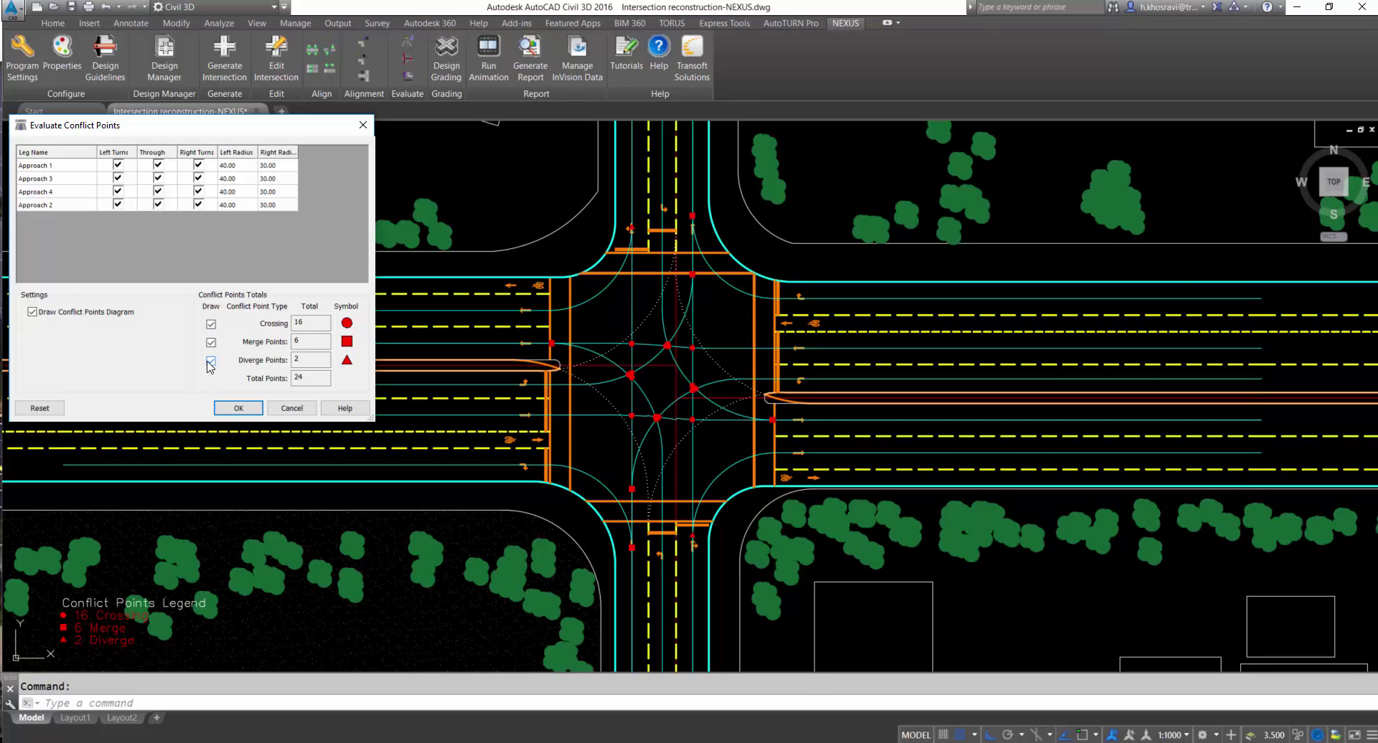
pyautogui.click(237, 409)
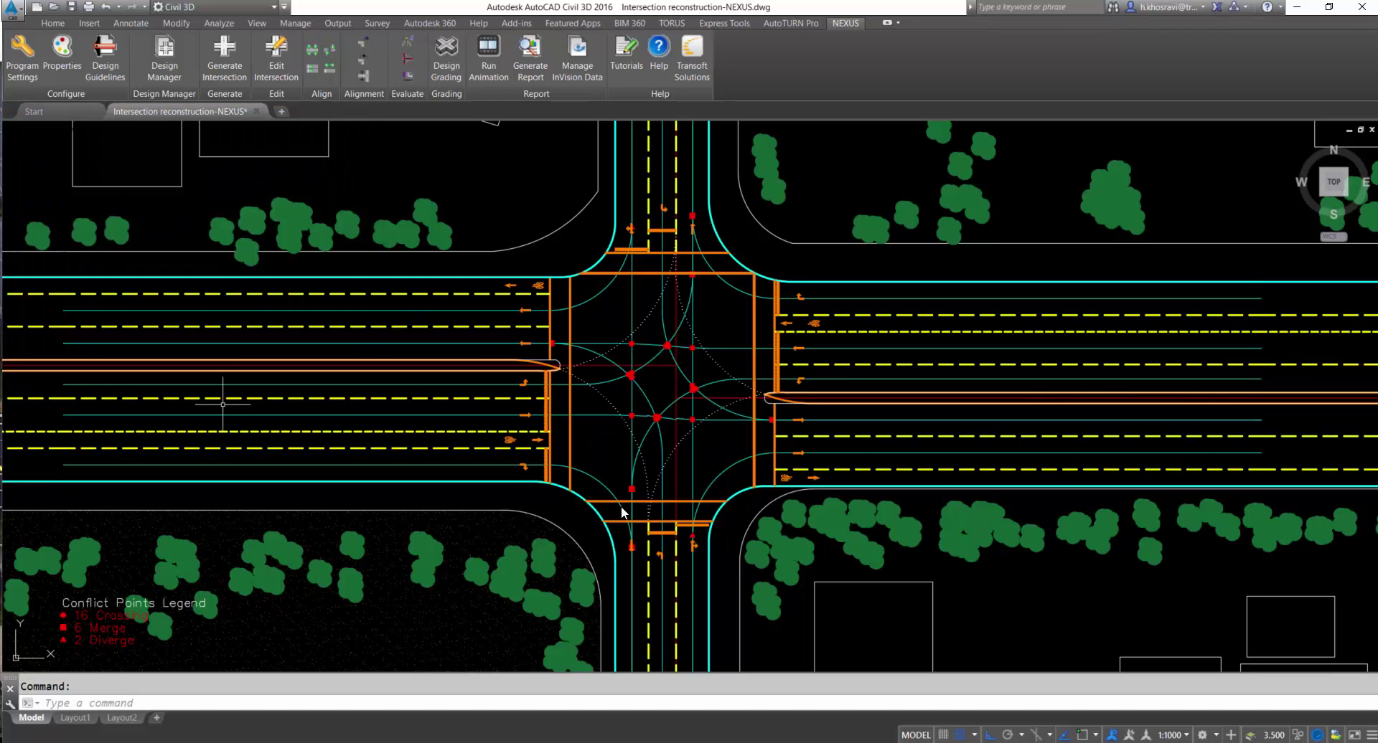